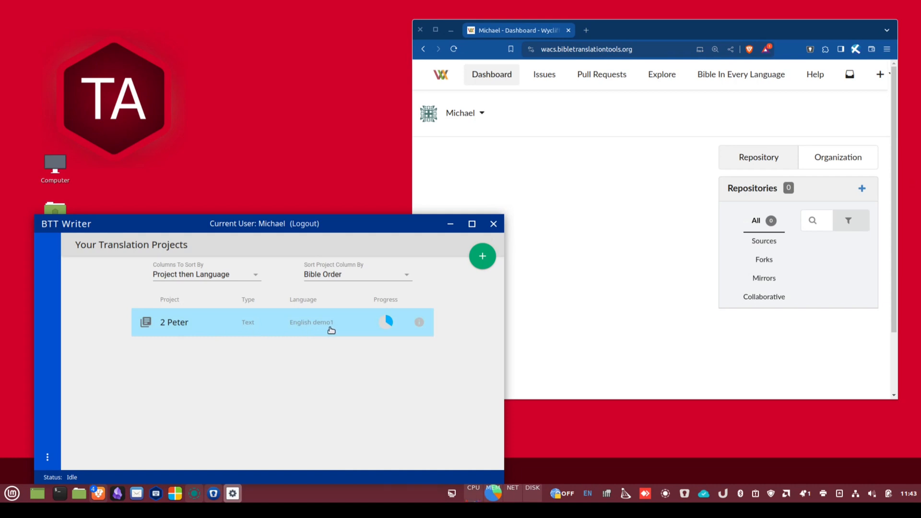
Upload the 2 Peter English demo1 project to the server, then switch to the browser and reload the repository dashboard.
{"action": "left_click", "coordinate": [590, 241]}
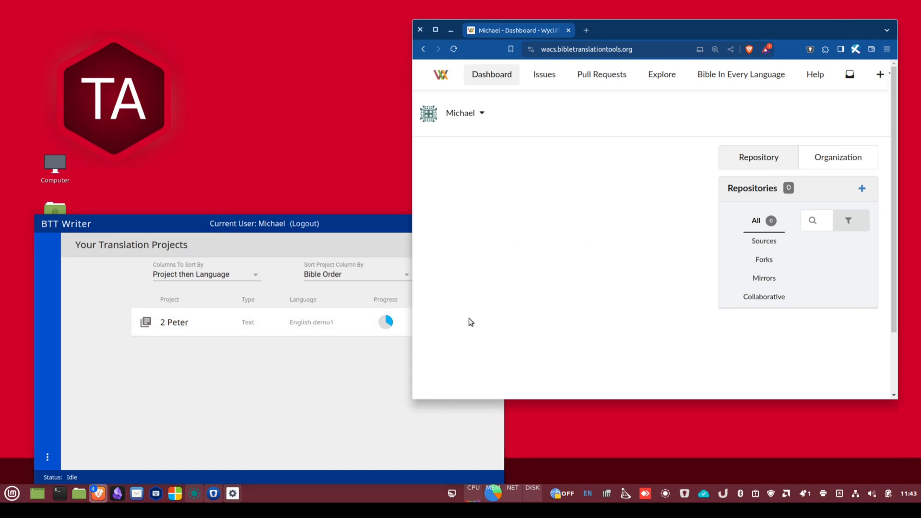
{"action": "left_click", "coordinate": [314, 373]}
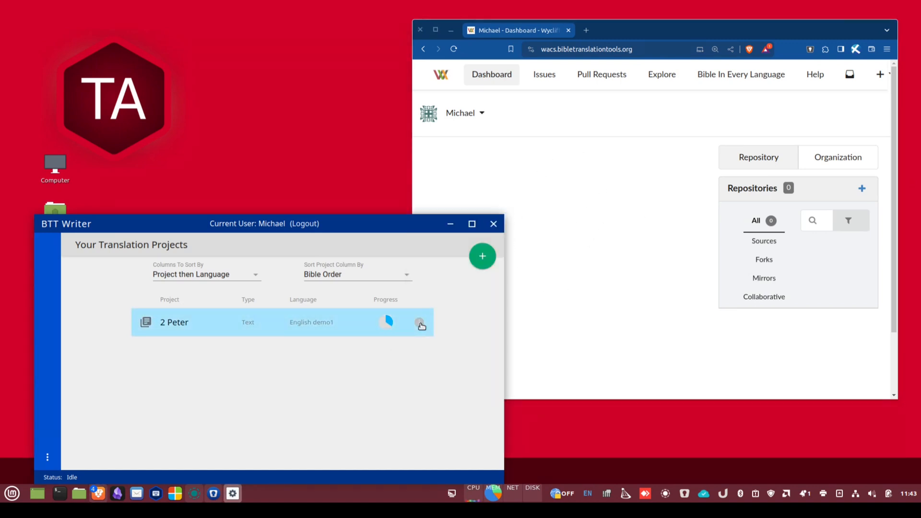
{"action": "left_click", "coordinate": [420, 323]}
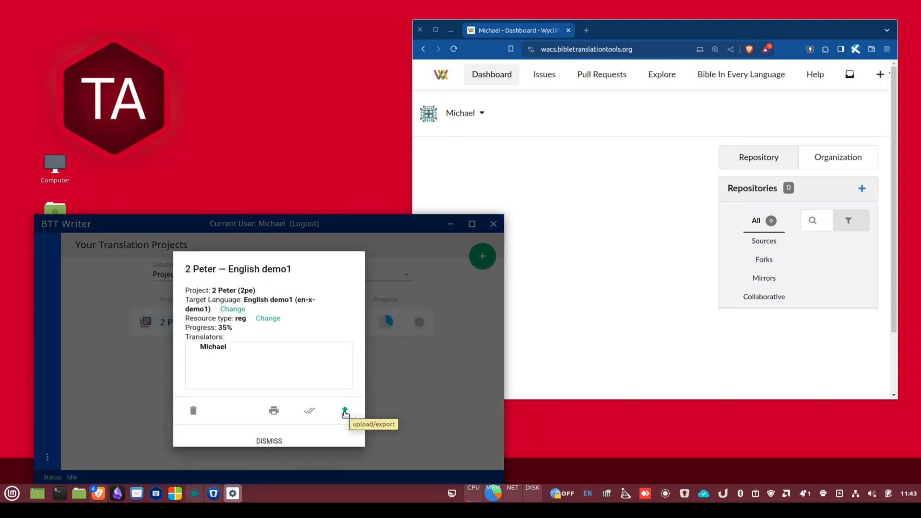
{"action": "left_click", "coordinate": [344, 412]}
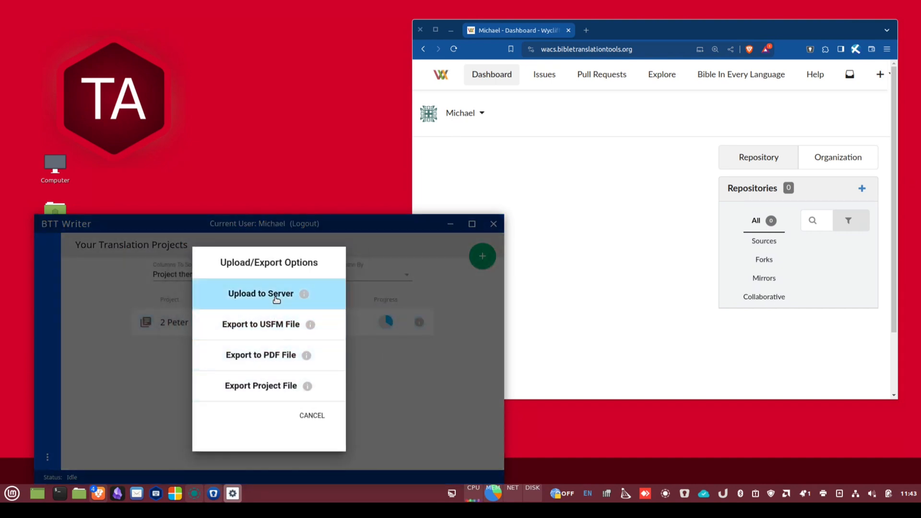
{"action": "left_click", "coordinate": [276, 298]}
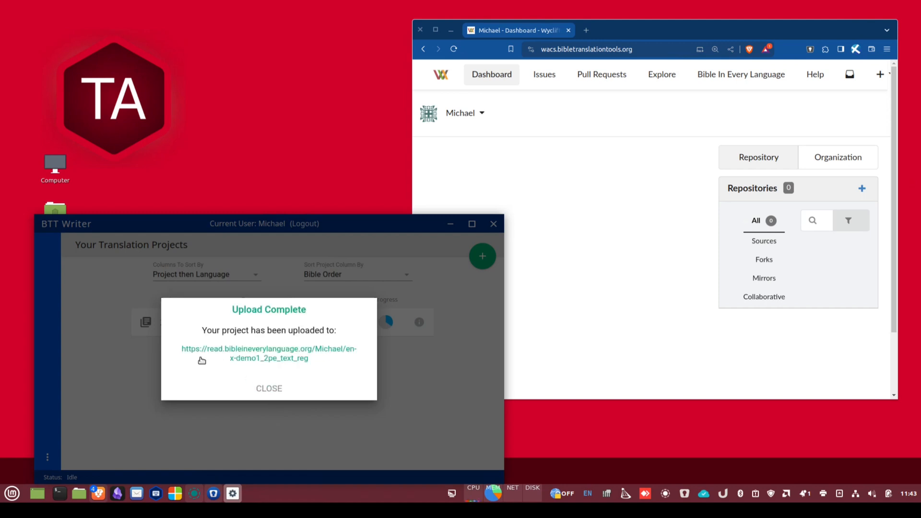
{"action": "left_click", "coordinate": [274, 389]}
{"action": "left_click", "coordinate": [557, 209]}
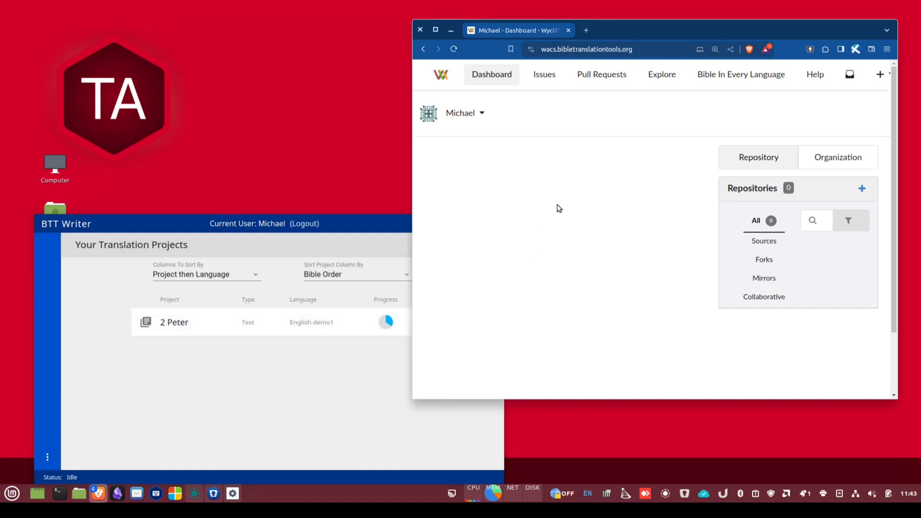
{"action": "left_click", "coordinate": [454, 51]}
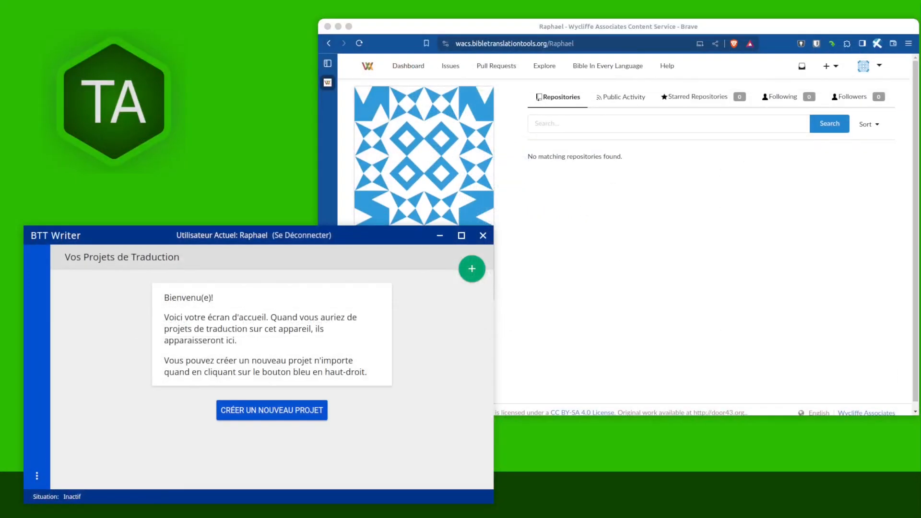
In the second account's browser session, open the dashboard and list all public repositories on the content server.
{"action": "left_click", "coordinate": [631, 257]}
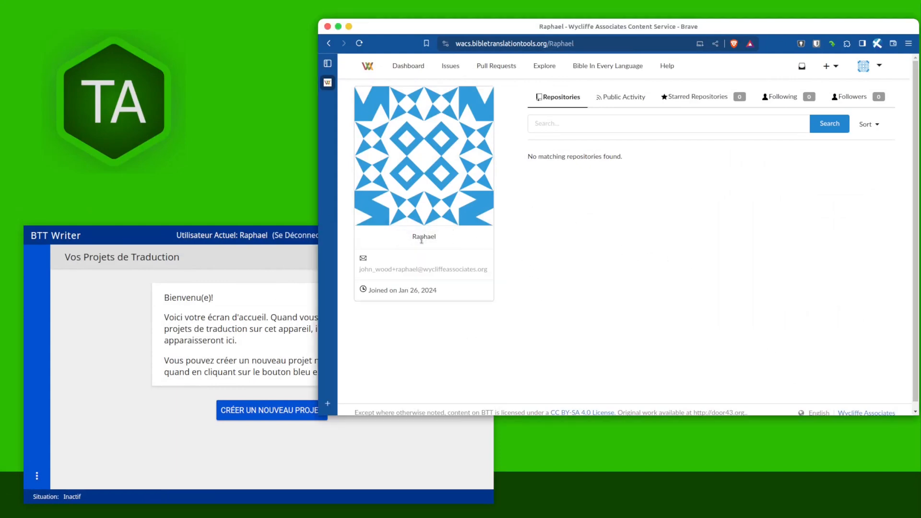
{"action": "left_click", "coordinate": [374, 439]}
{"action": "left_click", "coordinate": [650, 239]}
{"action": "left_click", "coordinate": [408, 66]}
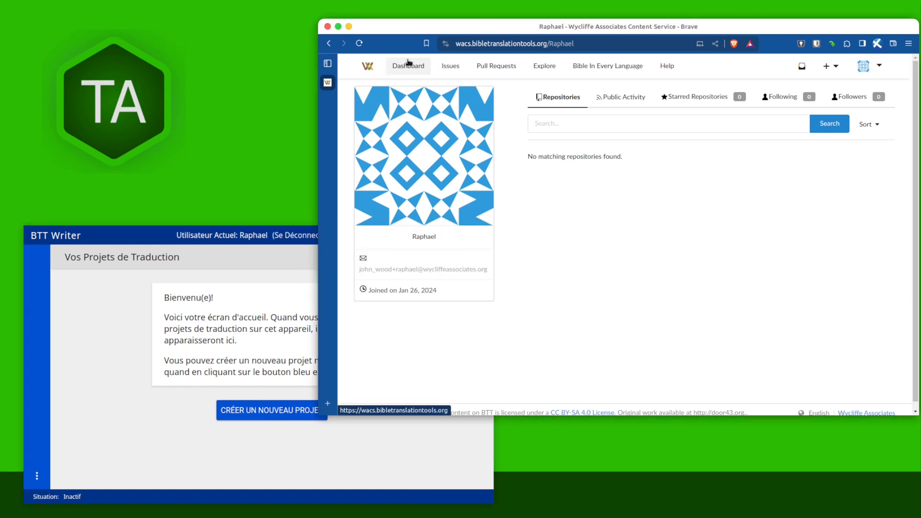
{"action": "left_click", "coordinate": [541, 66]}
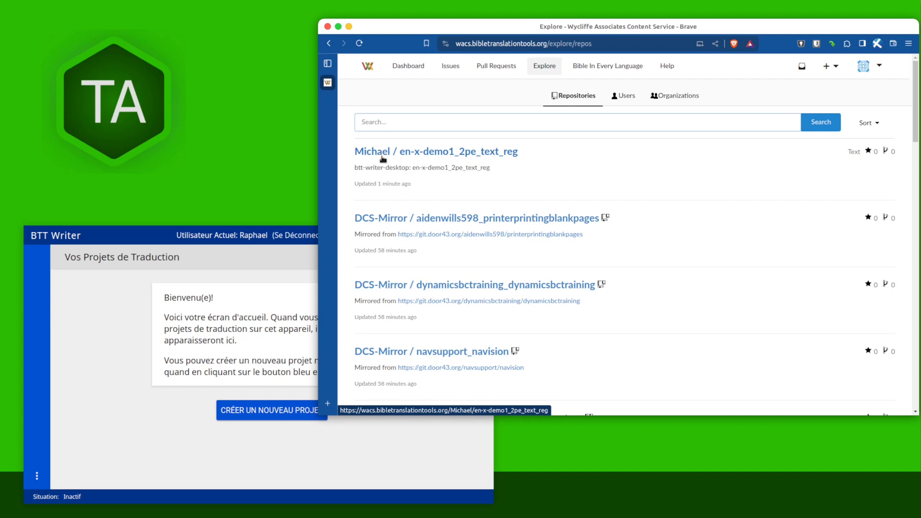
Open the en-x-demo1_2pe_text_reg repository and fork it into the signed-in account under the same repository name.
{"action": "mouse_move", "coordinate": [398, 186]}
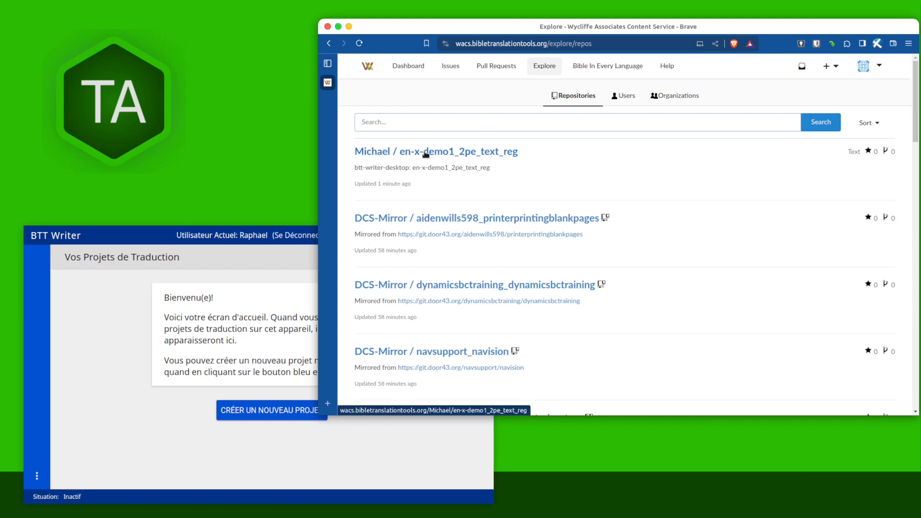
{"action": "left_click", "coordinate": [424, 151]}
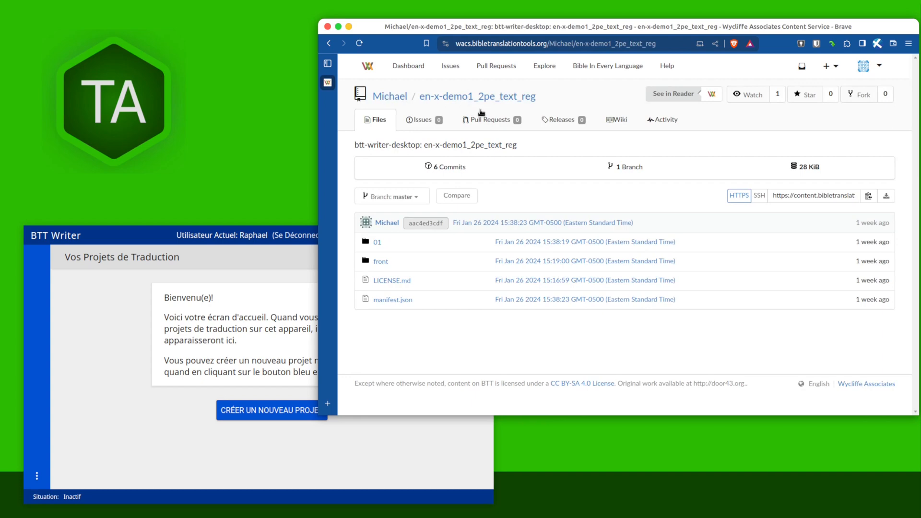
{"action": "left_click", "coordinate": [863, 98]}
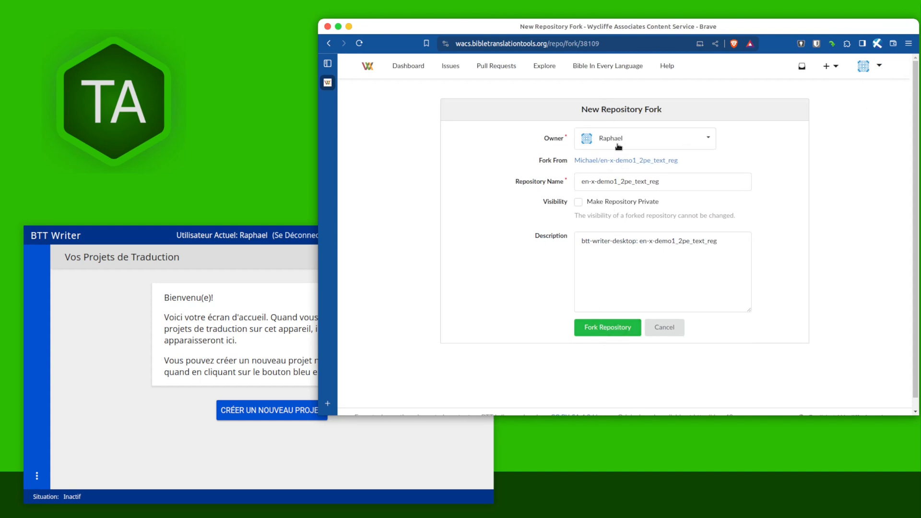
{"action": "left_click", "coordinate": [607, 327]}
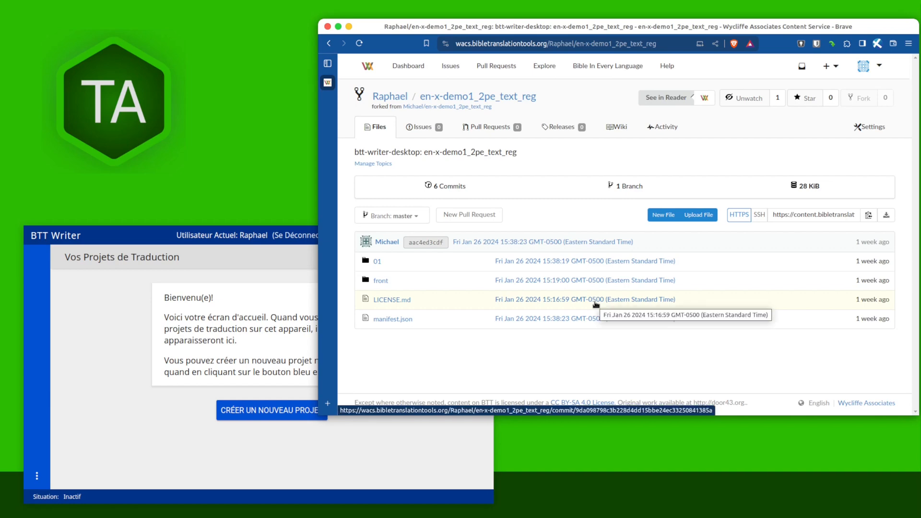
Switch to BTT Writer, bring its window over the browser, and import the forked en-x-demo1_2pe_text_reg project from the server.
{"action": "left_click", "coordinate": [288, 276]}
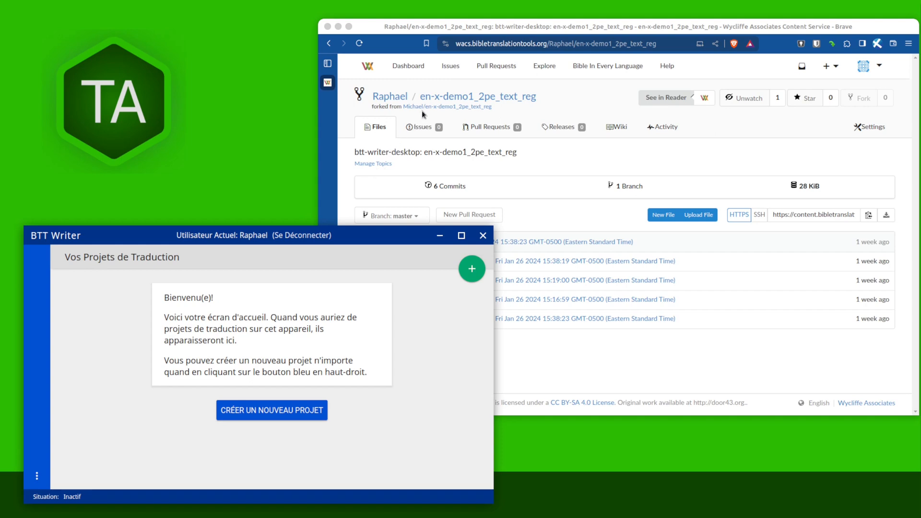
{"action": "left_click_drag", "start_coordinate": [380, 235], "coordinate": [508, 101]}
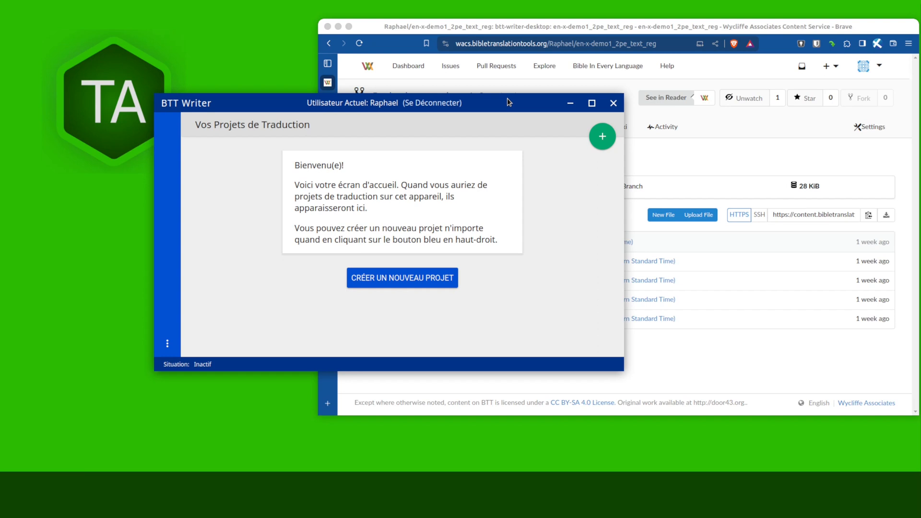
{"action": "left_click", "coordinate": [168, 346]}
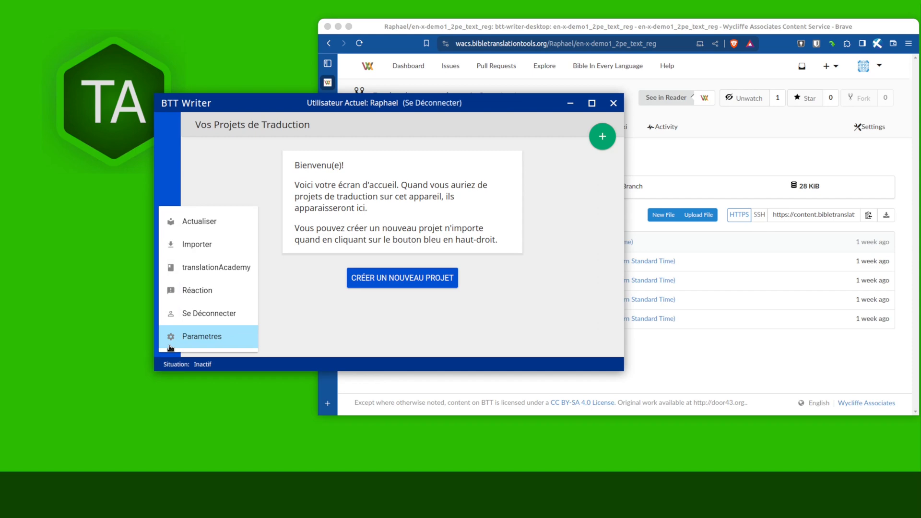
{"action": "left_click", "coordinate": [220, 246]}
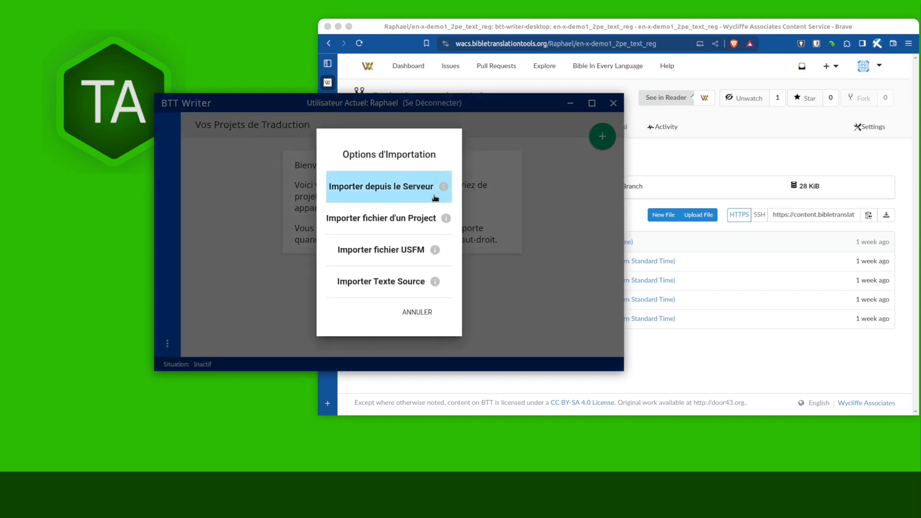
{"action": "left_click", "coordinate": [435, 198]}
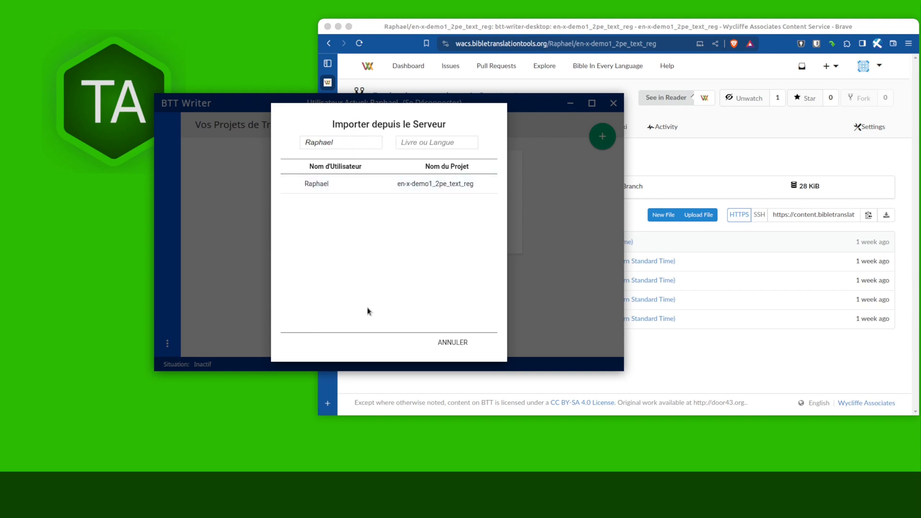
{"action": "left_click", "coordinate": [353, 187]}
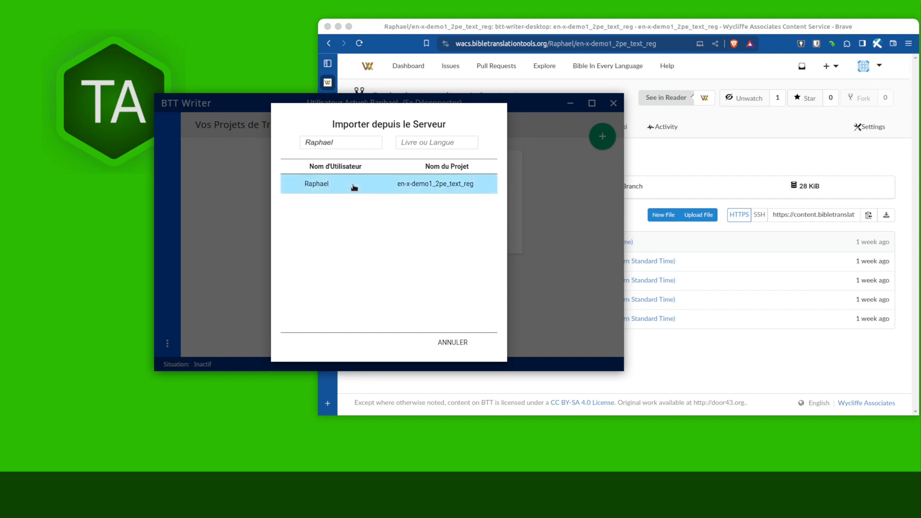
{"action": "left_click", "coordinate": [354, 187]}
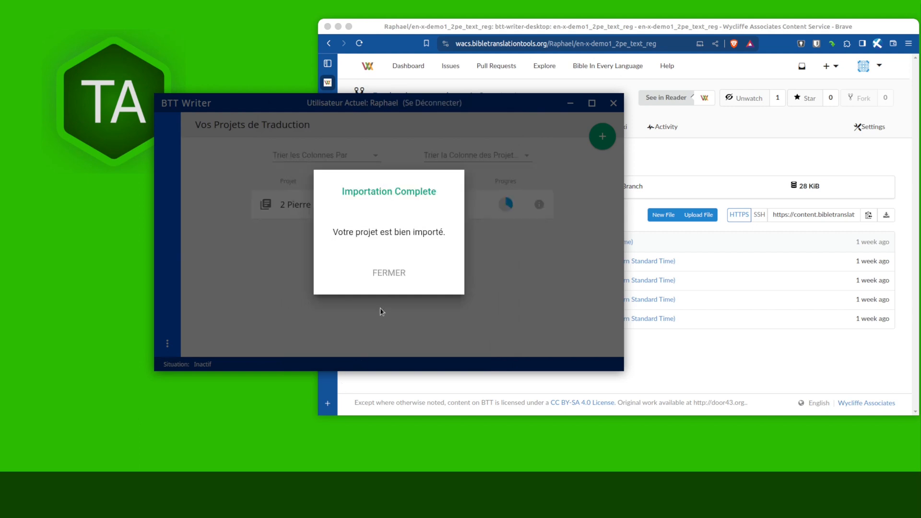
{"action": "left_click", "coordinate": [392, 273]}
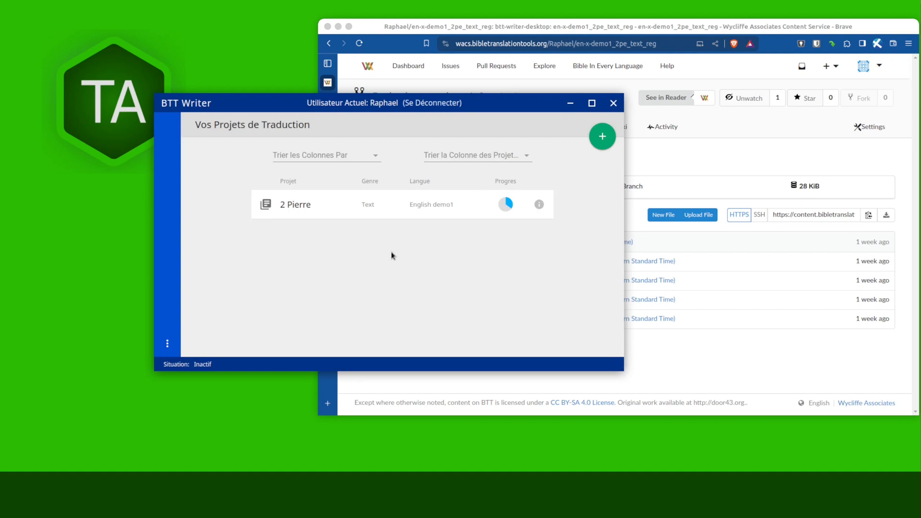
Open the imported 2 Pierre project and maximize its window.
{"action": "left_click", "coordinate": [470, 207]}
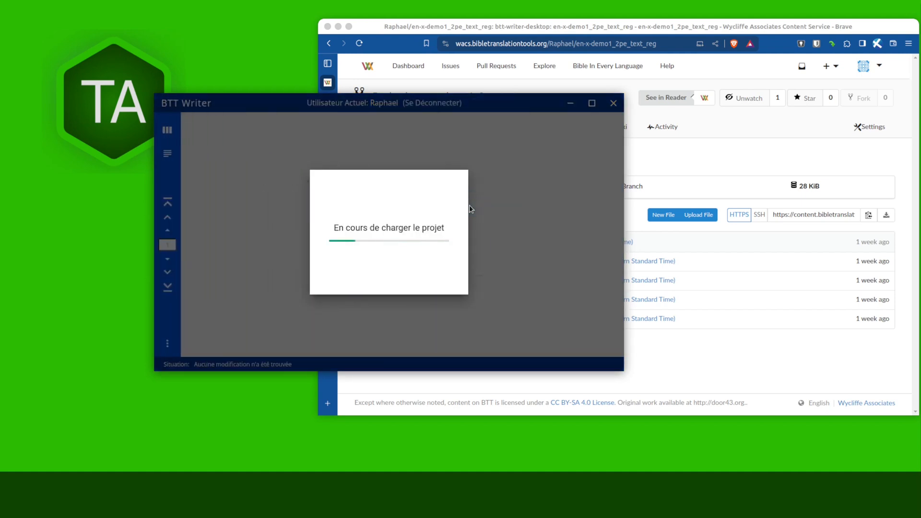
{"action": "left_click", "coordinate": [592, 103]}
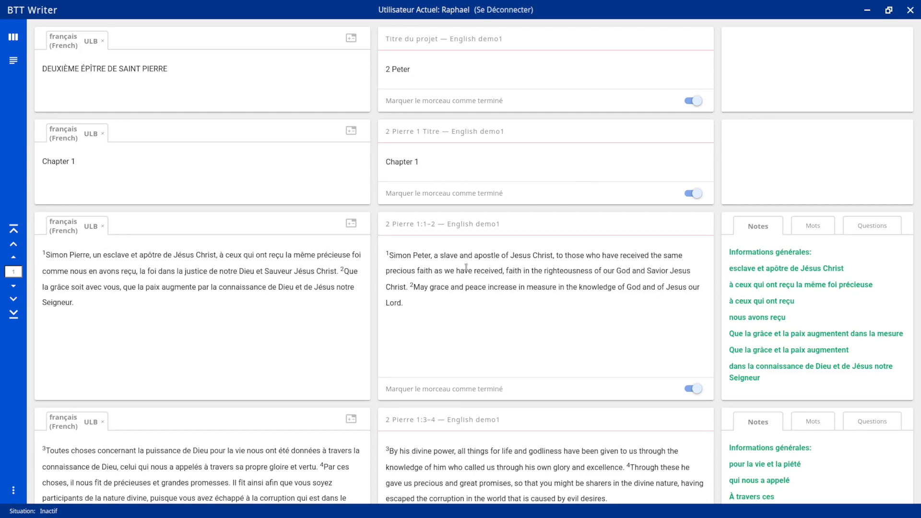
Examine the source text, translation and completion state of the chunks in chapters 1 and 2 of 2 Pierre.
{"action": "scroll", "coordinate": [466, 267], "scroll_direction": "down", "scroll_amount": 10}
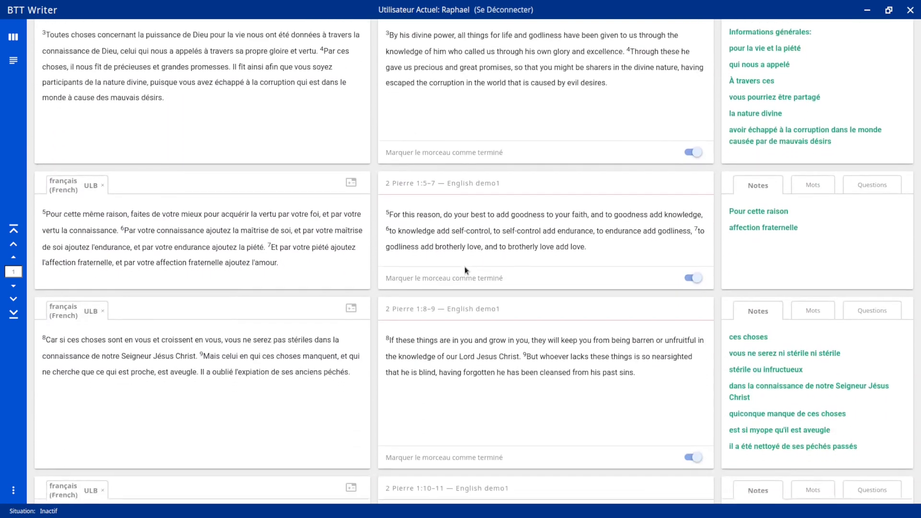
{"action": "scroll", "coordinate": [464, 270], "scroll_direction": "down", "scroll_amount": 14}
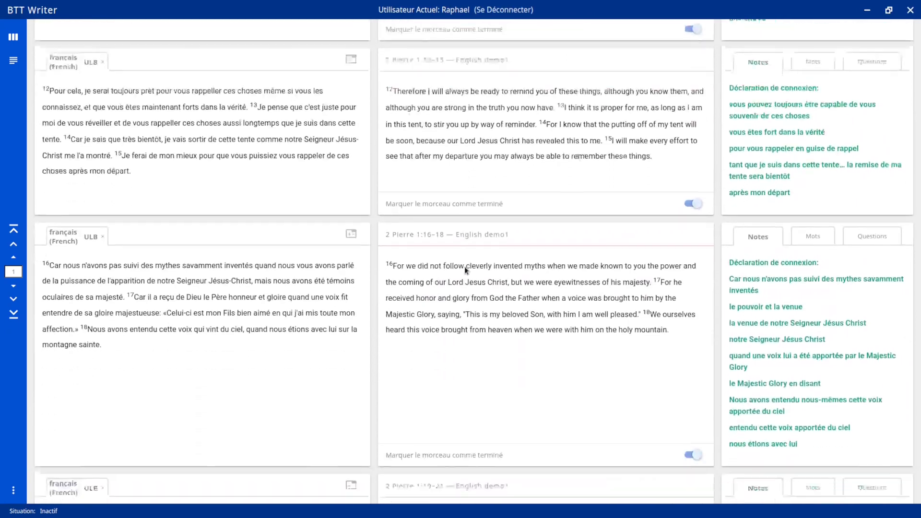
{"action": "scroll", "coordinate": [464, 266], "scroll_direction": "down", "scroll_amount": 13}
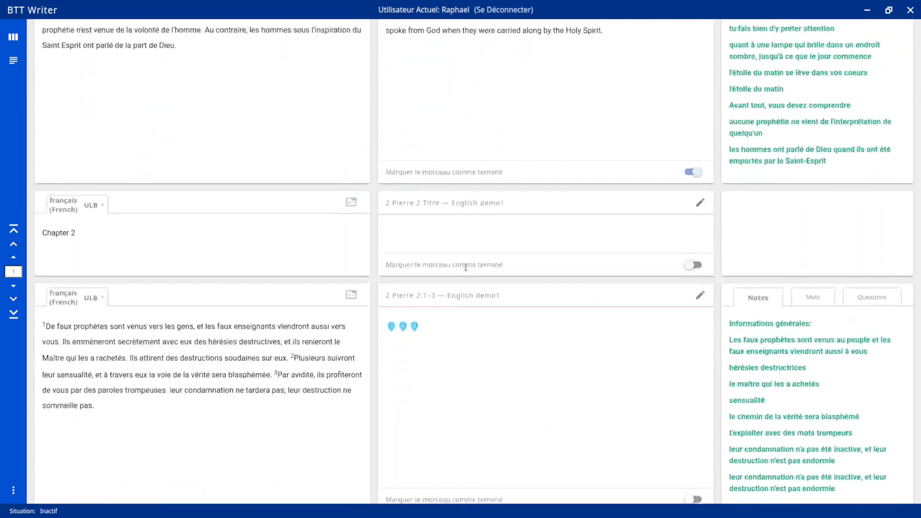
{"action": "scroll", "coordinate": [464, 266], "scroll_direction": "down", "scroll_amount": 5}
{"action": "scroll", "coordinate": [465, 266], "scroll_direction": "up", "scroll_amount": 3}
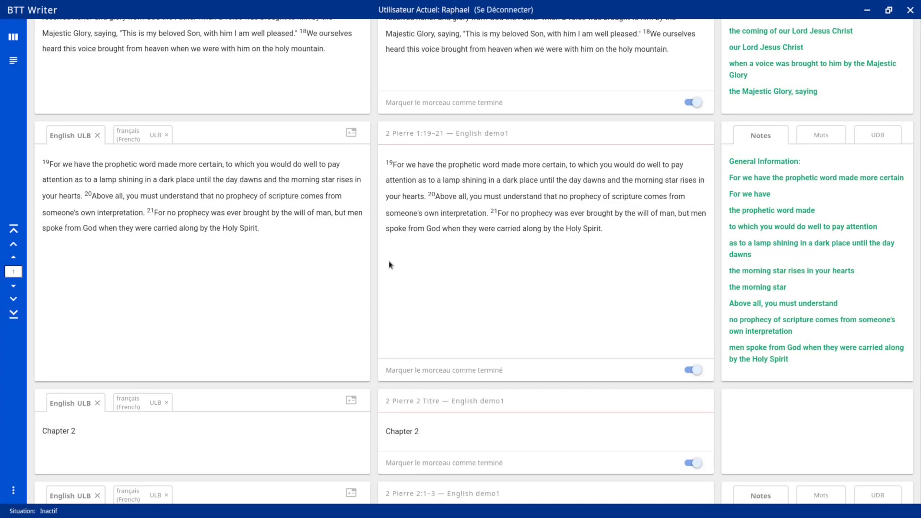
{"action": "scroll", "coordinate": [409, 266], "scroll_direction": "down", "scroll_amount": 10}
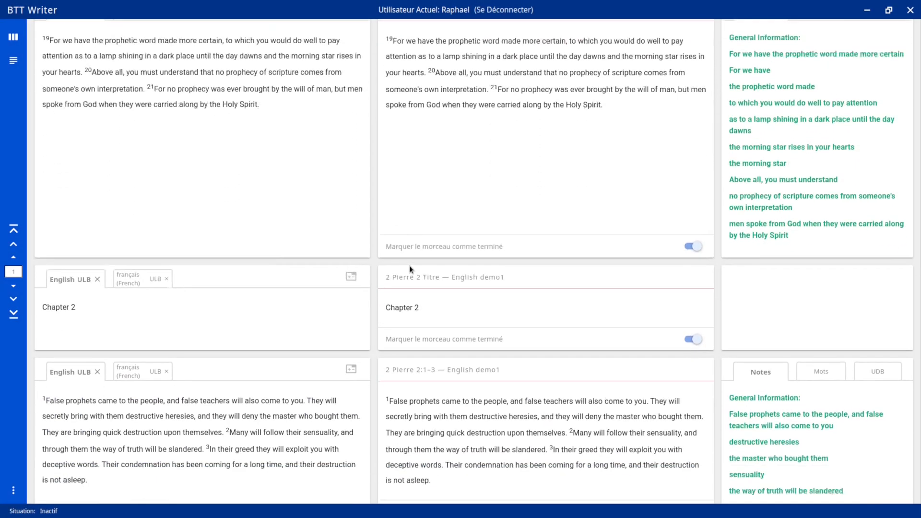
{"action": "scroll", "coordinate": [410, 266], "scroll_direction": "down", "scroll_amount": 5}
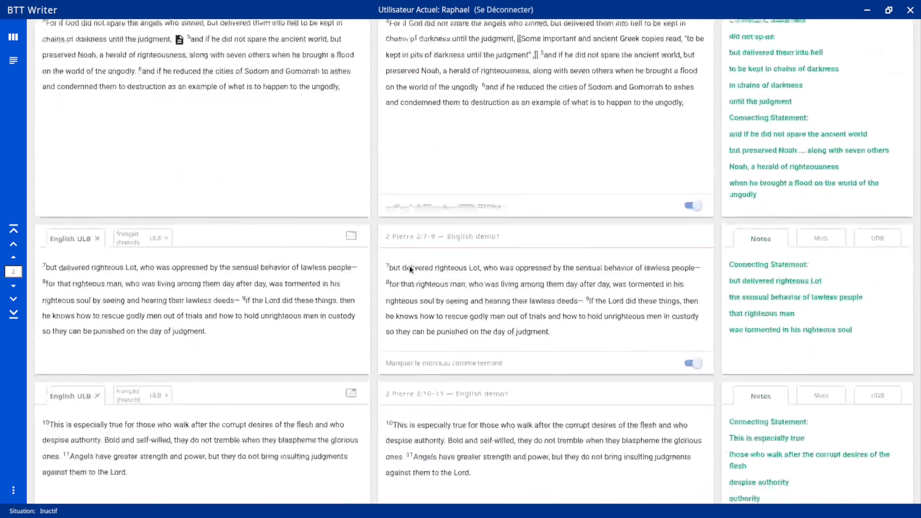
{"action": "scroll", "coordinate": [409, 265], "scroll_direction": "up", "scroll_amount": 10}
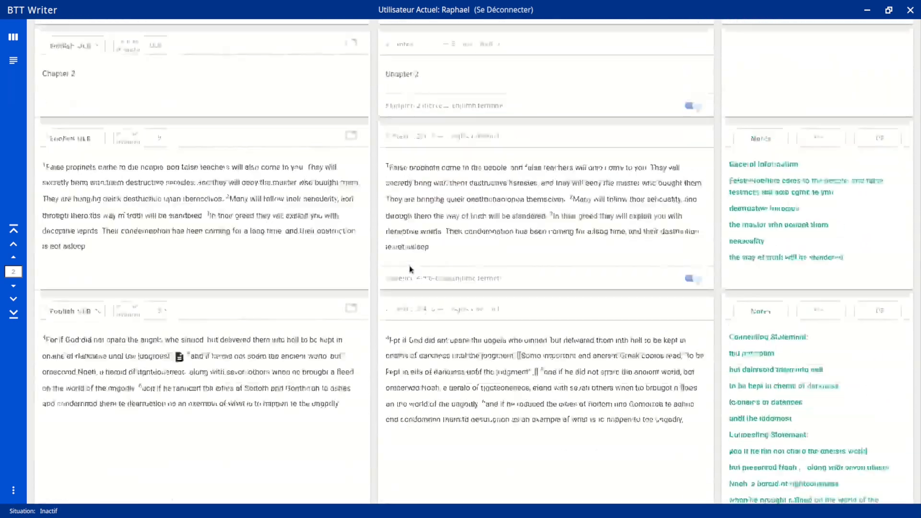
{"action": "scroll", "coordinate": [410, 266], "scroll_direction": "up", "scroll_amount": 4}
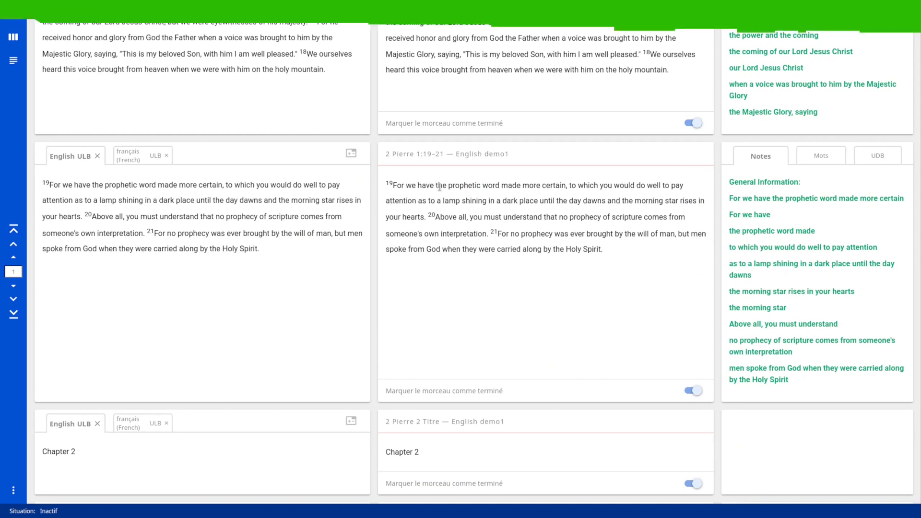
Unmark the 2 Pierre 1:19–21 chunk as completed so that its translation can be edited.
{"action": "double_click", "coordinate": [463, 185]}
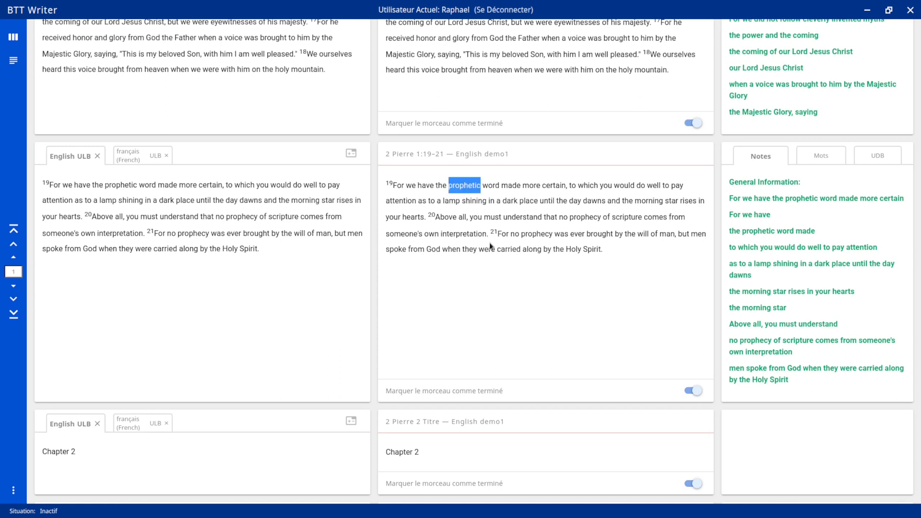
{"action": "left_click", "coordinate": [693, 391]}
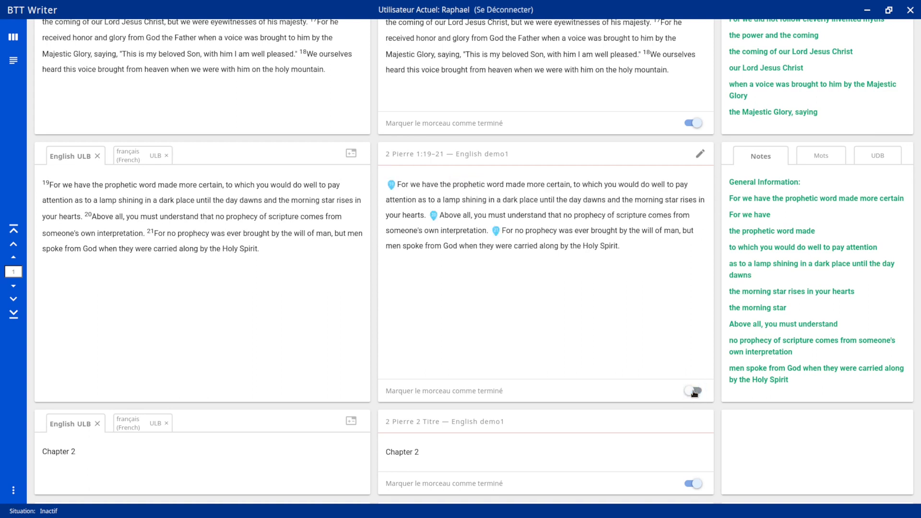
{"action": "double_click", "coordinate": [469, 183]}
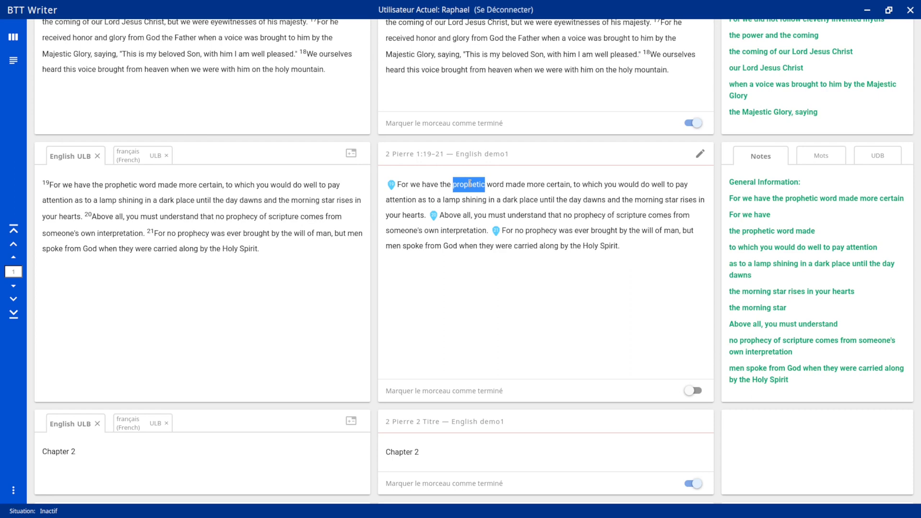
{"action": "scroll", "coordinate": [470, 184], "scroll_direction": "down", "scroll_amount": 8}
{"action": "scroll", "coordinate": [469, 183], "scroll_direction": "down", "scroll_amount": 1}
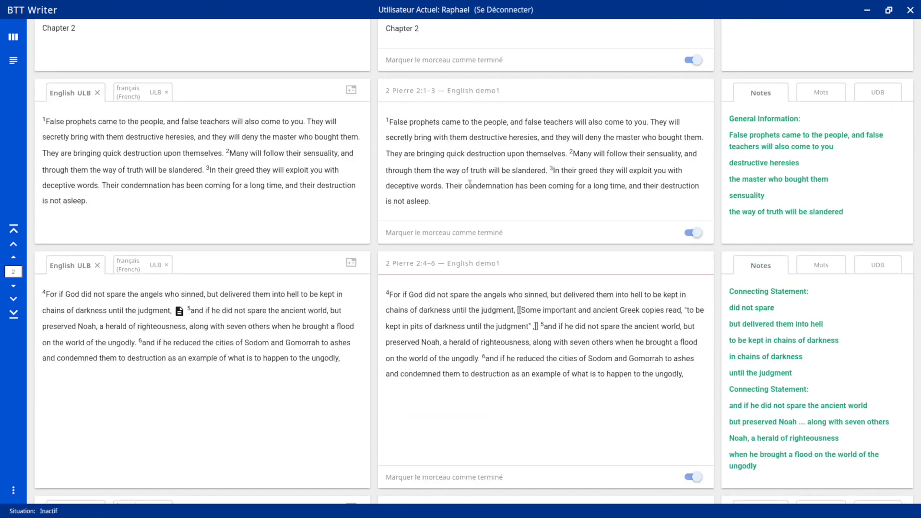
{"action": "scroll", "coordinate": [513, 191], "scroll_direction": "up", "scroll_amount": 5}
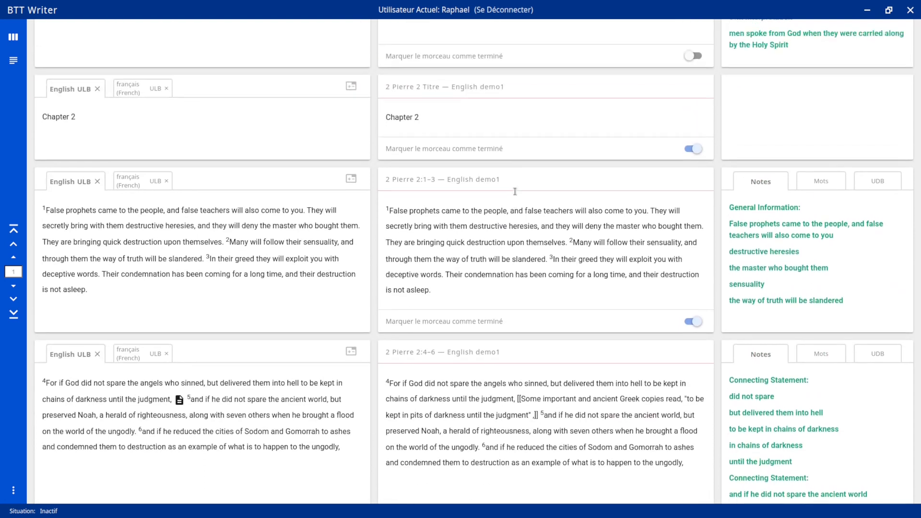
{"action": "scroll", "coordinate": [514, 191], "scroll_direction": "up", "scroll_amount": 4}
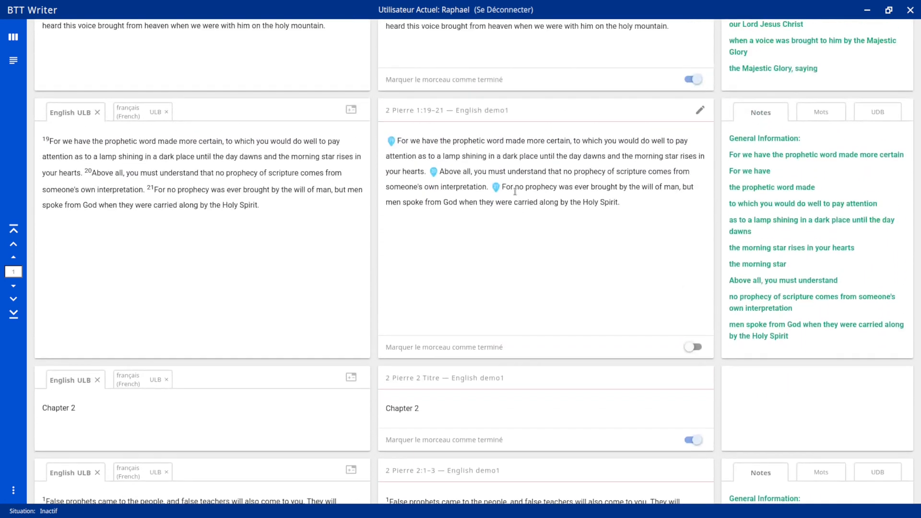
In verse 19 of the 2 Pierre 1:19–21 translation, replace "prophetic" with "of the prophets" and mark the chunk as completed.
{"action": "left_click", "coordinate": [701, 145]}
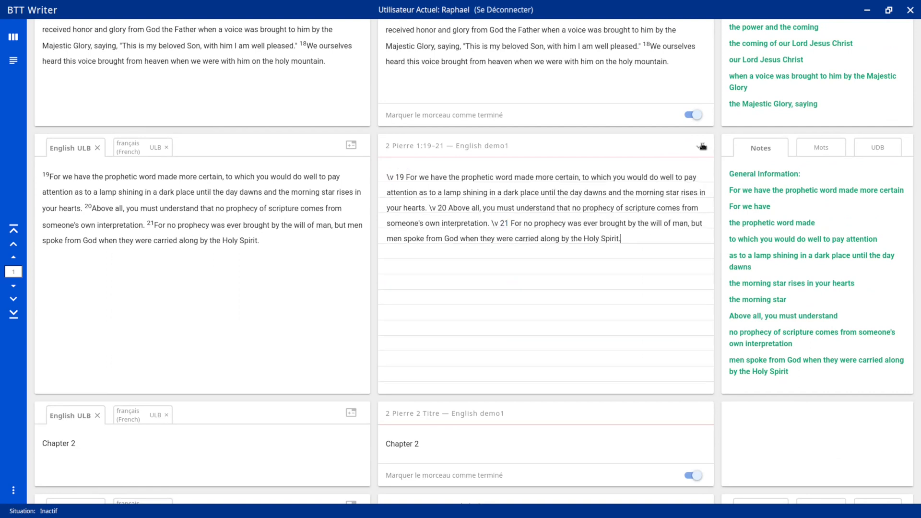
{"action": "double_click", "coordinate": [478, 177]}
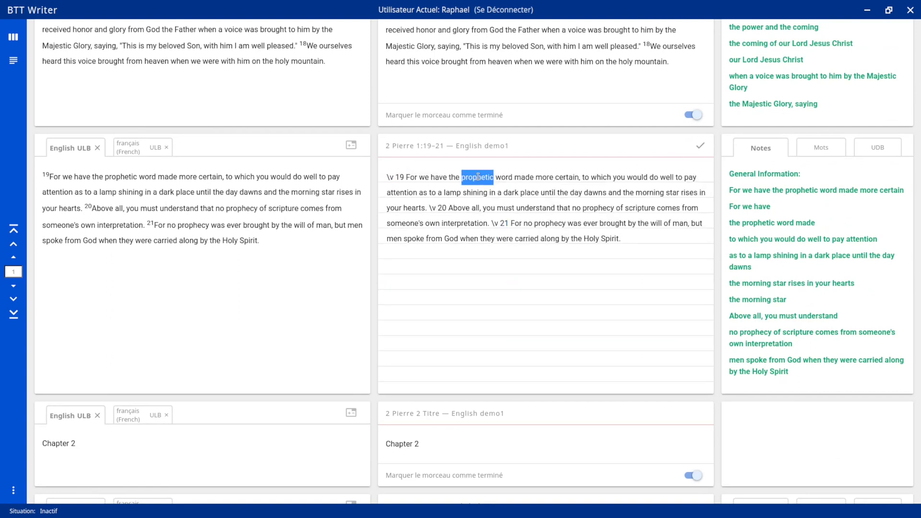
{"action": "type", "text": "of the prop"}
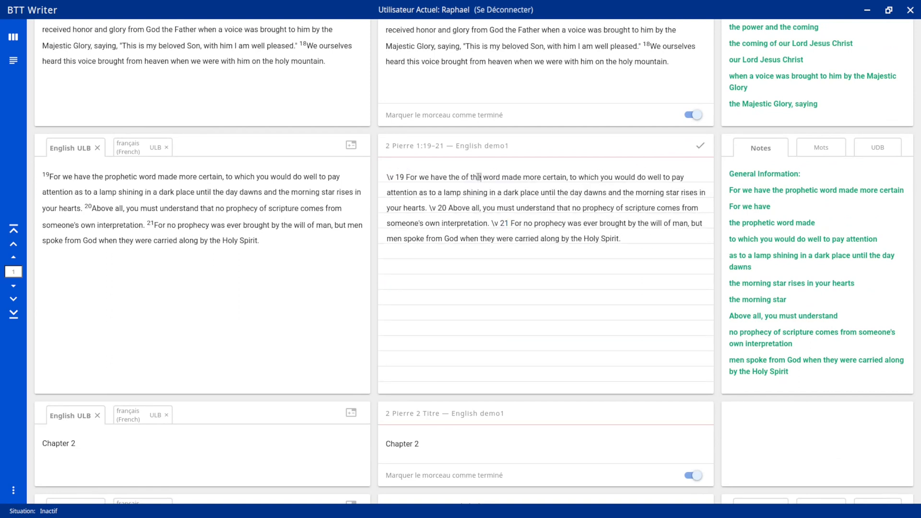
{"action": "type", "text": "hets"}
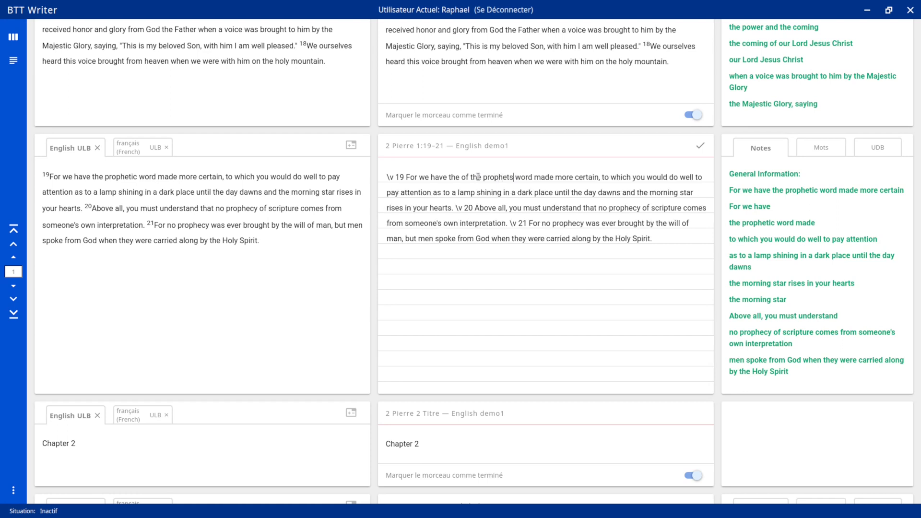
{"action": "left_click", "coordinate": [699, 146]}
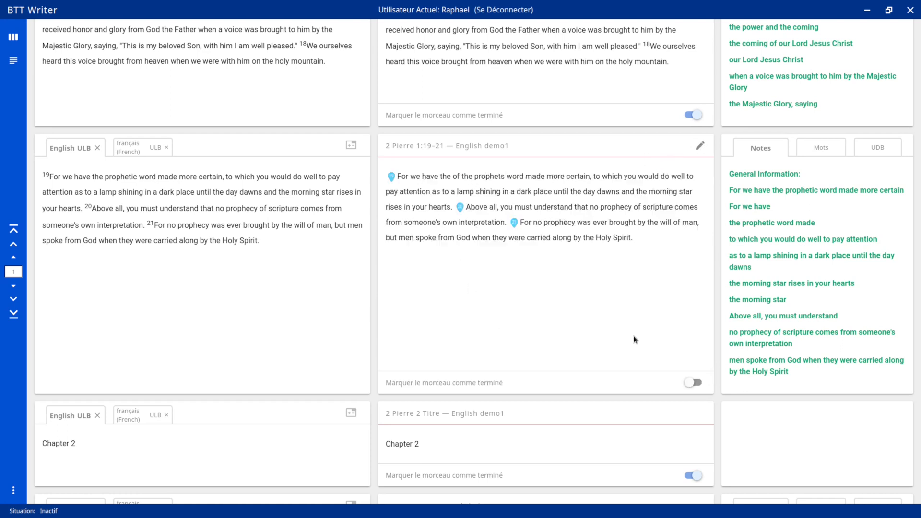
{"action": "left_click", "coordinate": [691, 382]}
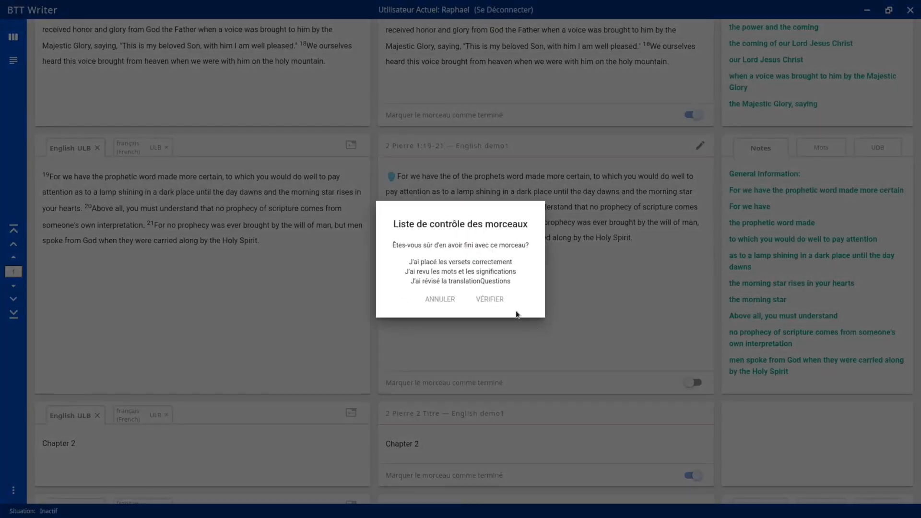
{"action": "left_click", "coordinate": [501, 300]}
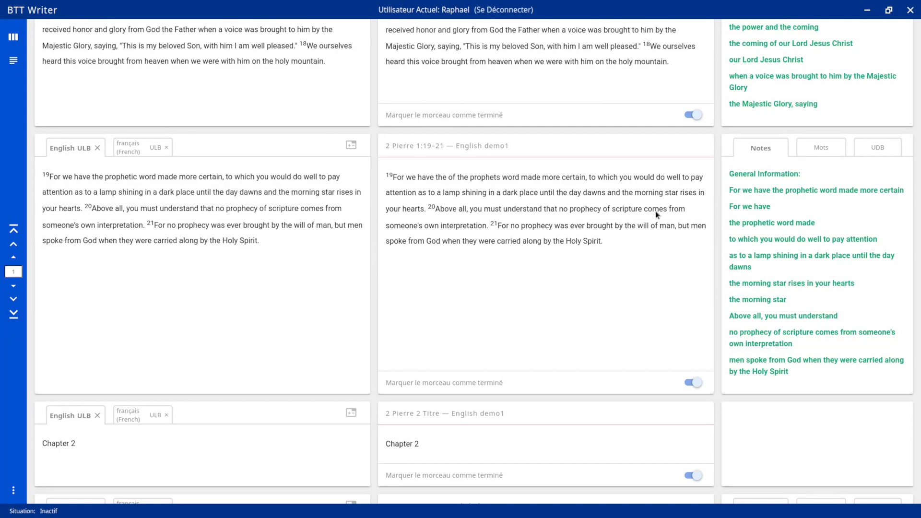
Restore the project window to its smaller size, move it clear of the browser page, and upload the project to the server.
{"action": "left_click", "coordinate": [889, 11]}
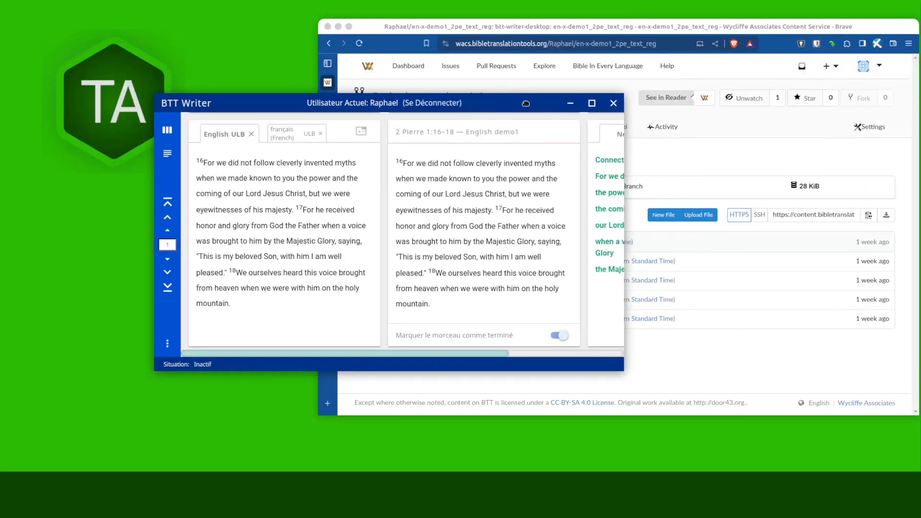
{"action": "left_click_drag", "start_coordinate": [526, 104], "coordinate": [436, 192]}
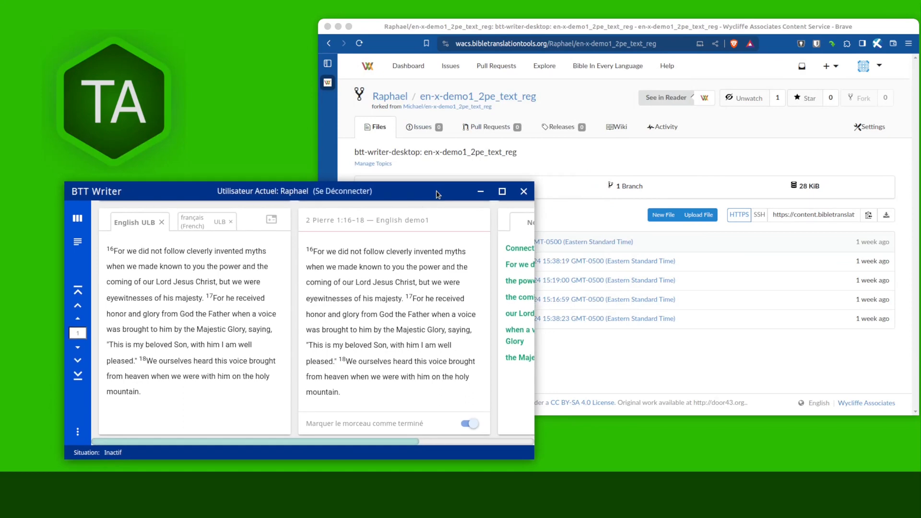
{"action": "left_click", "coordinate": [80, 432]}
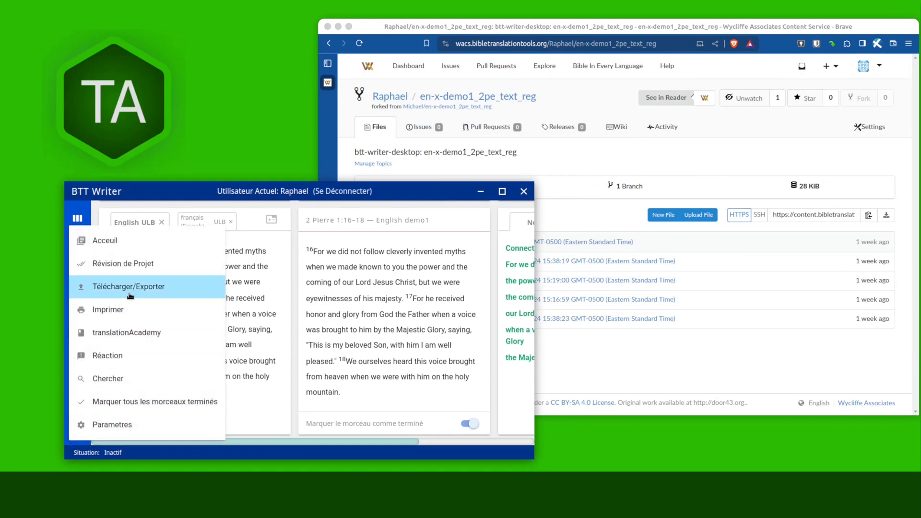
{"action": "left_click", "coordinate": [164, 287]}
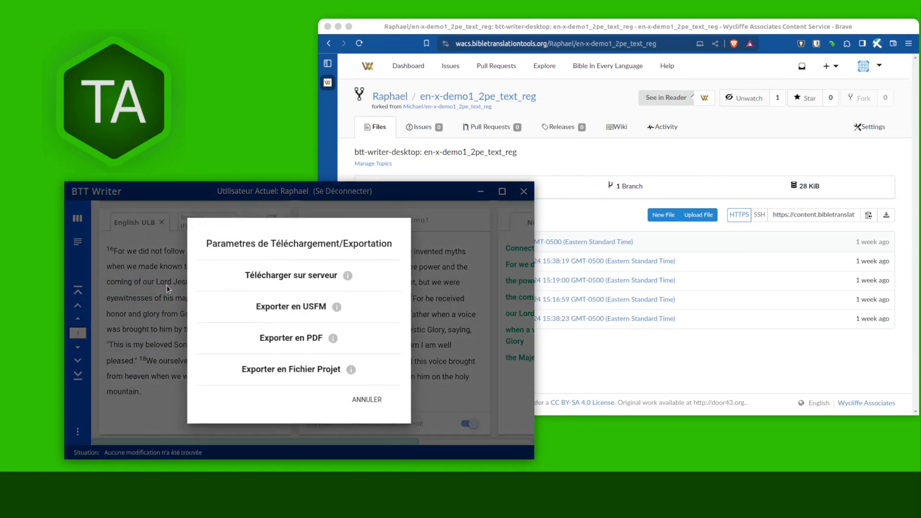
{"action": "left_click", "coordinate": [369, 278]}
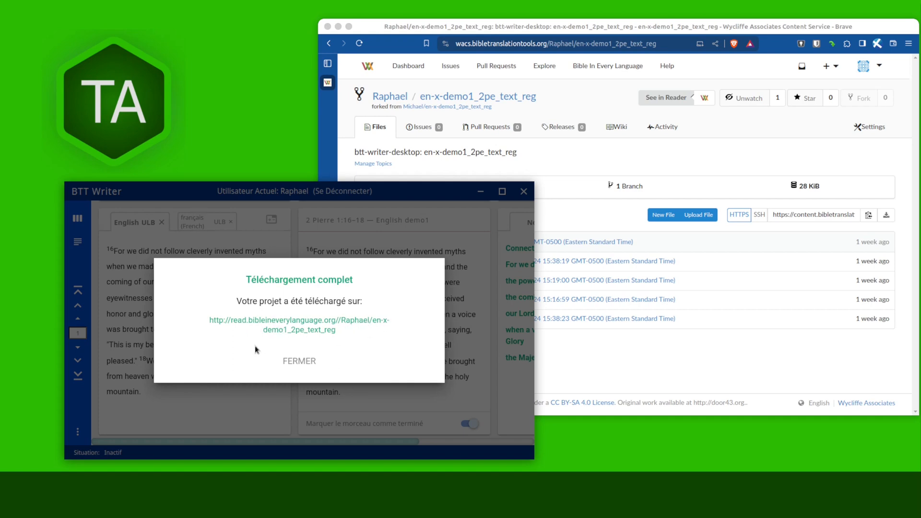
{"action": "left_click", "coordinate": [300, 361]}
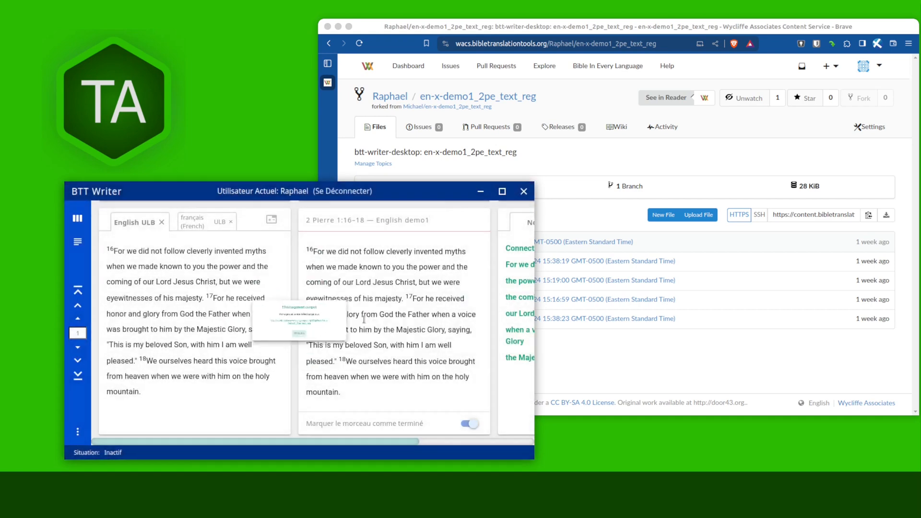
Switch to the browser, reload the forked repository, and start a pull request from its master branch into the original repository's master.
{"action": "left_click", "coordinate": [552, 22]}
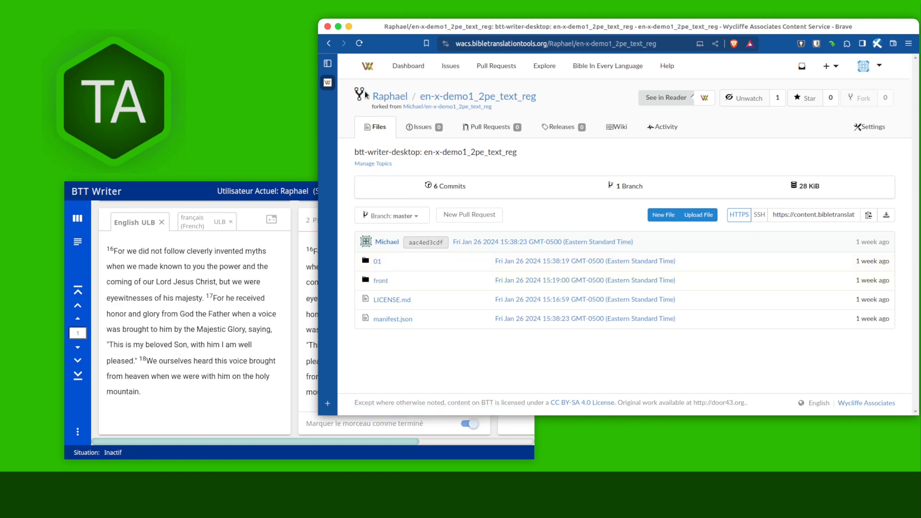
{"action": "left_click", "coordinate": [359, 43]}
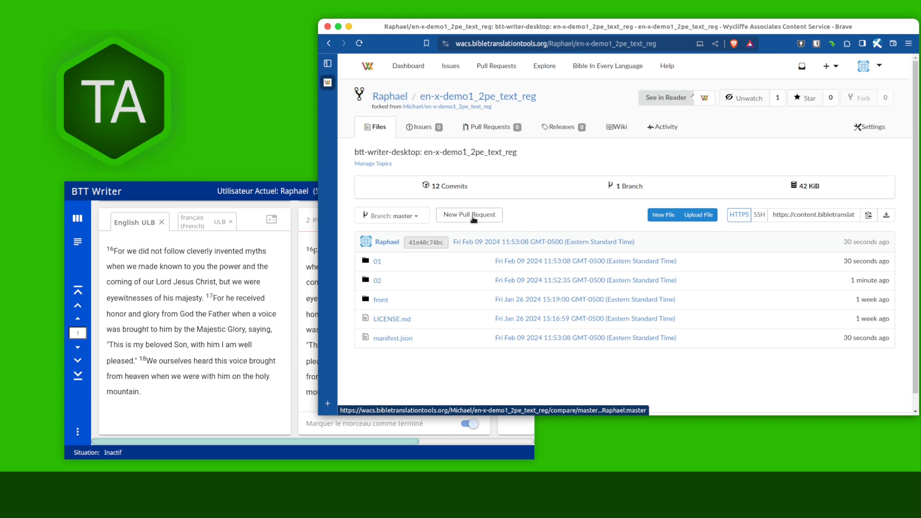
{"action": "left_click", "coordinate": [473, 215]}
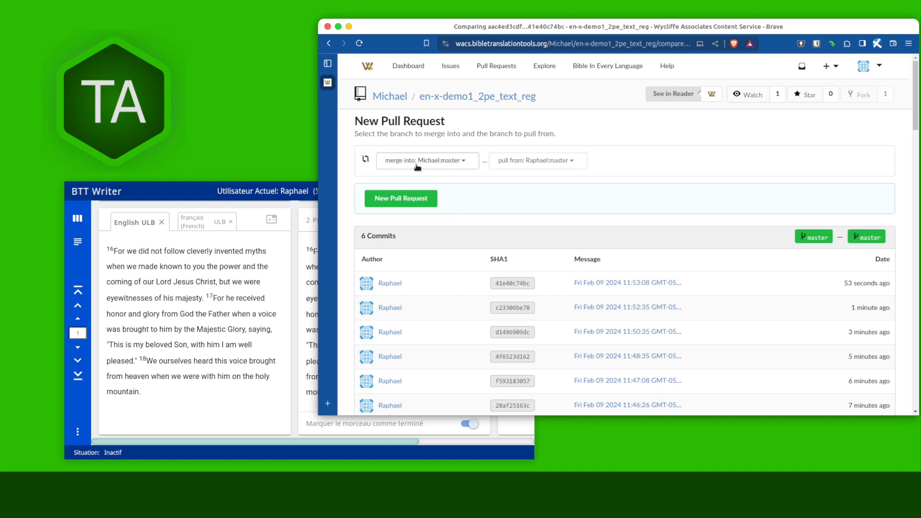
{"action": "left_click", "coordinate": [414, 202]}
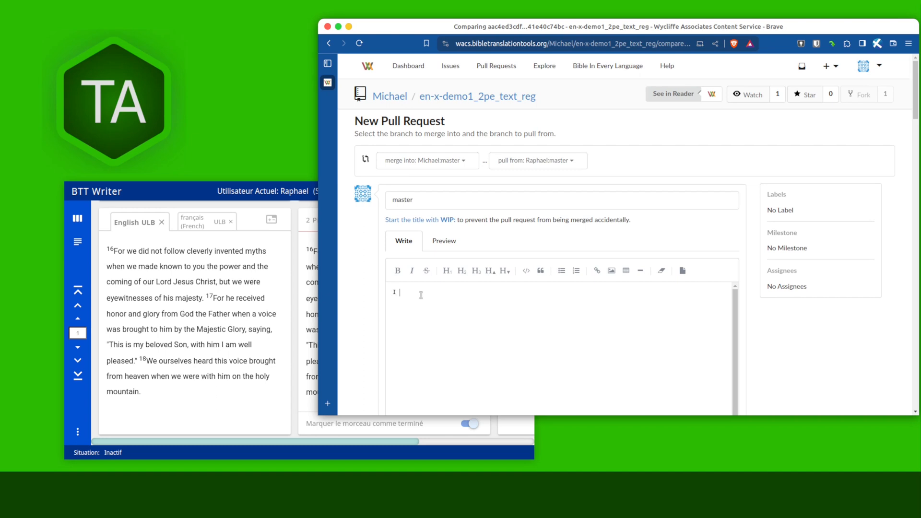
Describe the pull request as "I added chapter 2, and I also made a correction in Chapter 1." and create it.
{"action": "type", "text": "added chapter 2, and I also made a correction in "}
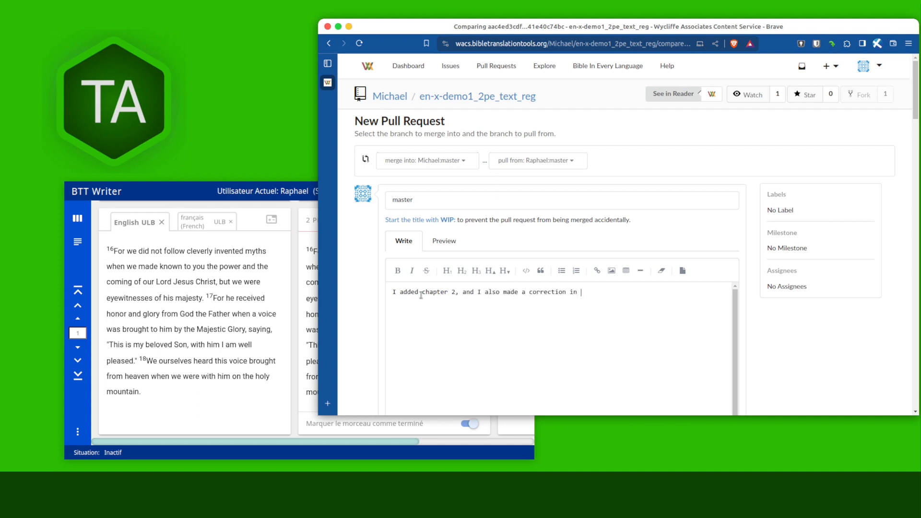
{"action": "type", "text": "Chapter 1."}
{"action": "scroll", "coordinate": [373, 289], "scroll_direction": "down", "scroll_amount": 6}
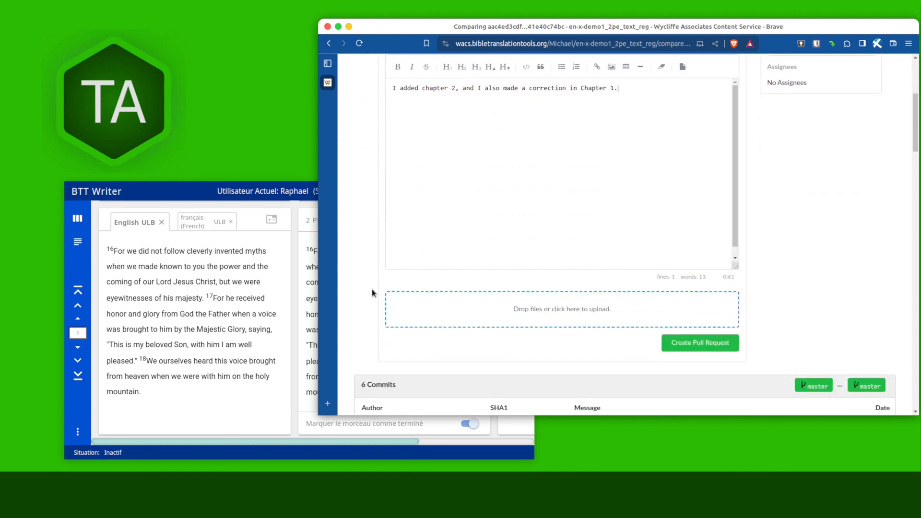
{"action": "left_click", "coordinate": [691, 260]}
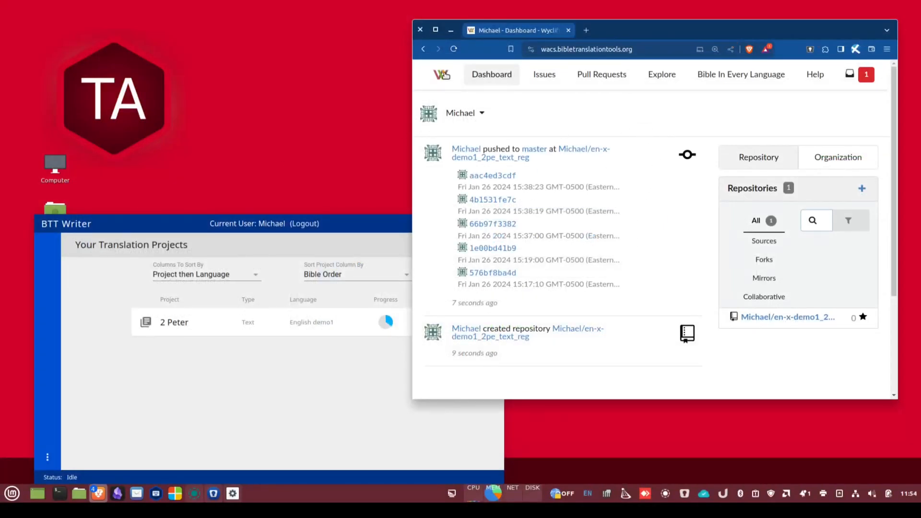
In the original owner's WACS session, refresh the dashboard, open the repository from the unread notification, and maximize the browser window.
{"action": "left_click", "coordinate": [454, 49]}
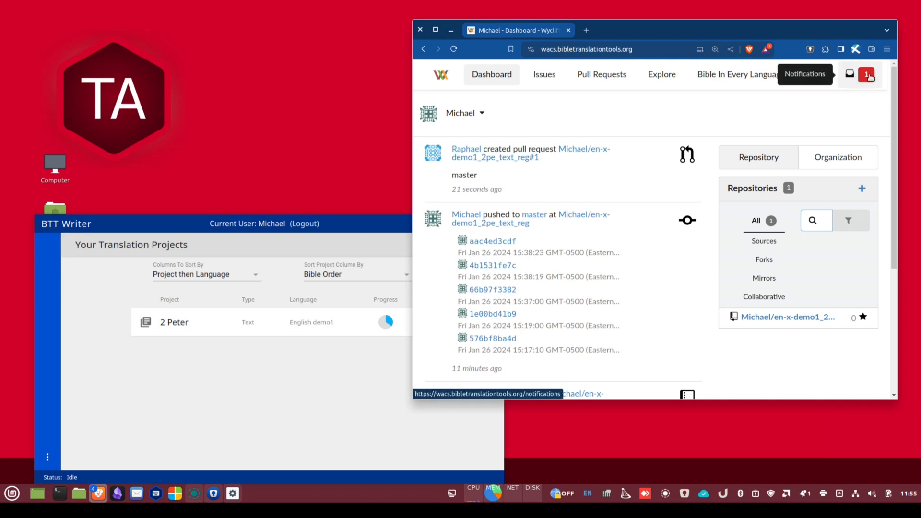
{"action": "left_click", "coordinate": [868, 77]}
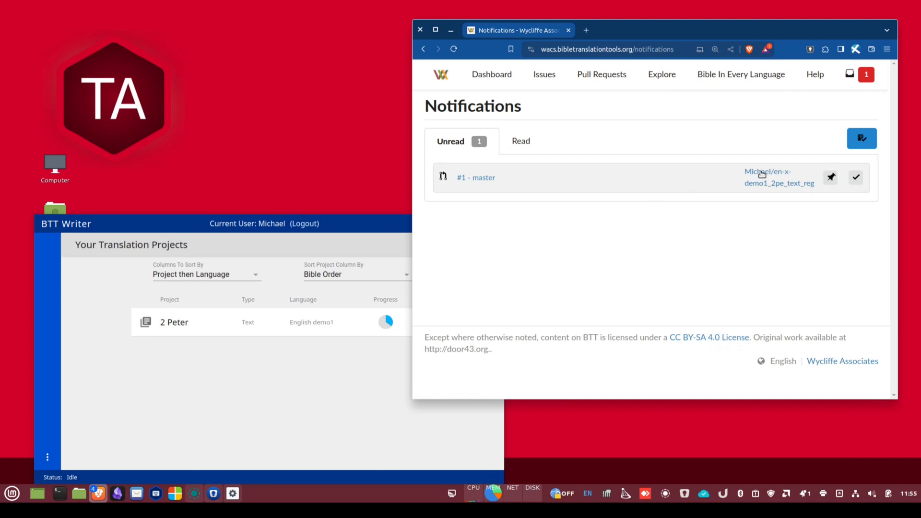
{"action": "left_click", "coordinate": [761, 177]}
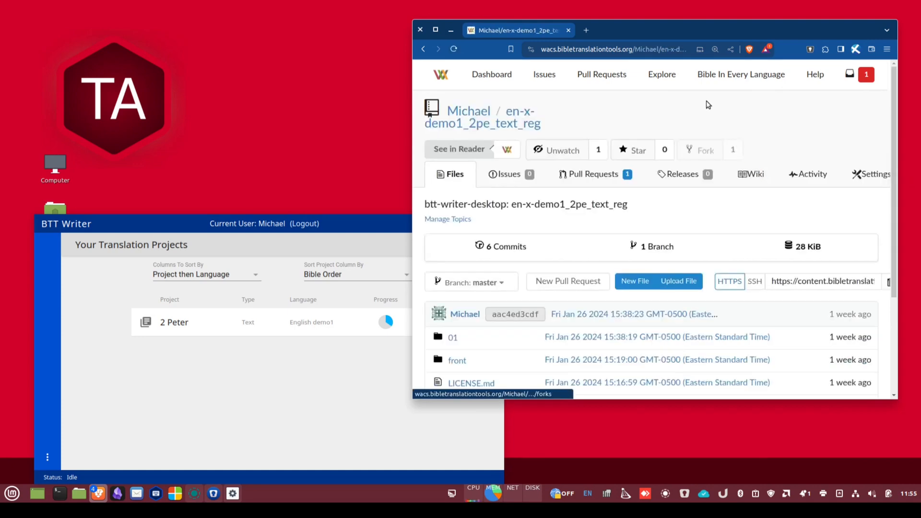
{"action": "double_click", "coordinate": [707, 26]}
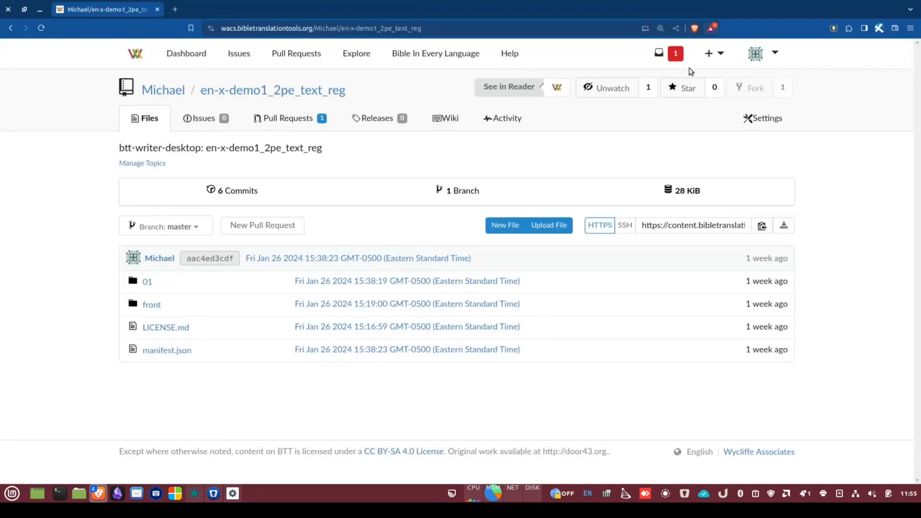
Open pull request #1 "master" of the en-x-demo1_2pe_text_reg repository and examine its comment, merge status and list of commits.
{"action": "left_click", "coordinate": [287, 125]}
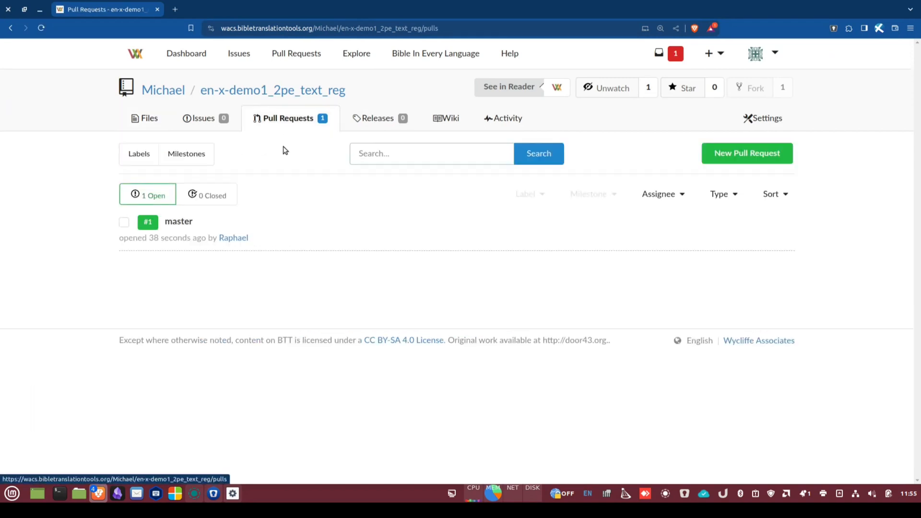
{"action": "left_click", "coordinate": [175, 222]}
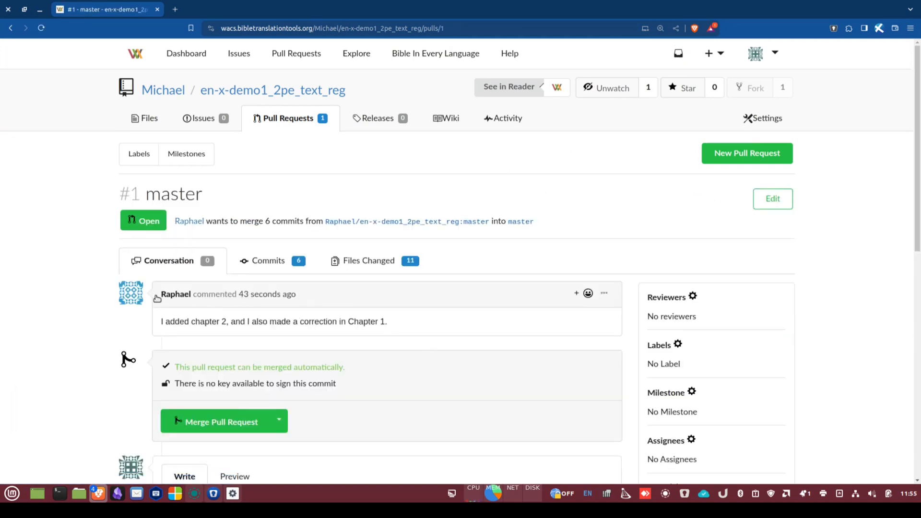
{"action": "scroll", "coordinate": [88, 264], "scroll_direction": "down", "scroll_amount": 3}
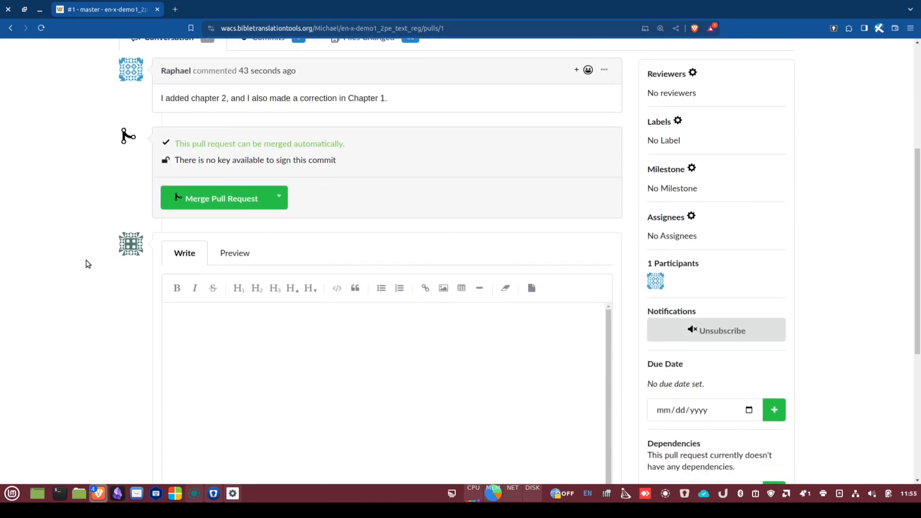
{"action": "scroll", "coordinate": [87, 264], "scroll_direction": "up", "scroll_amount": 2}
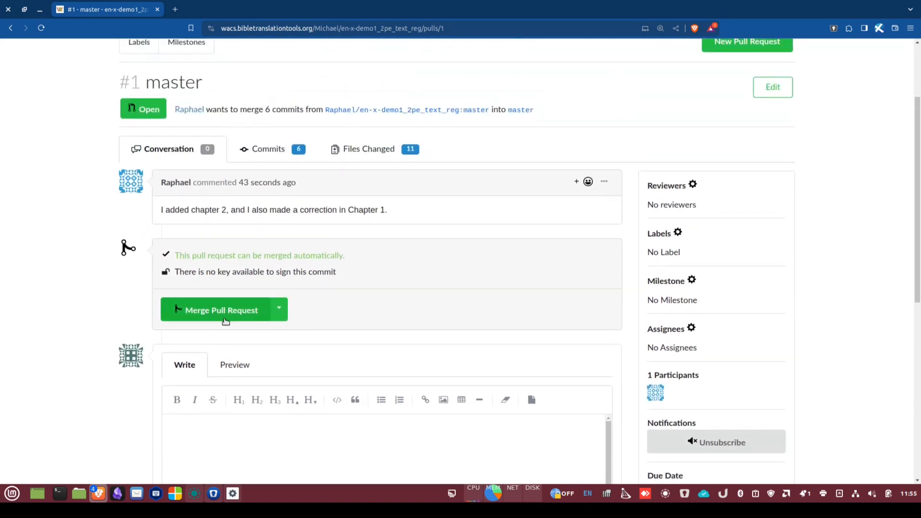
{"action": "left_click", "coordinate": [266, 150]}
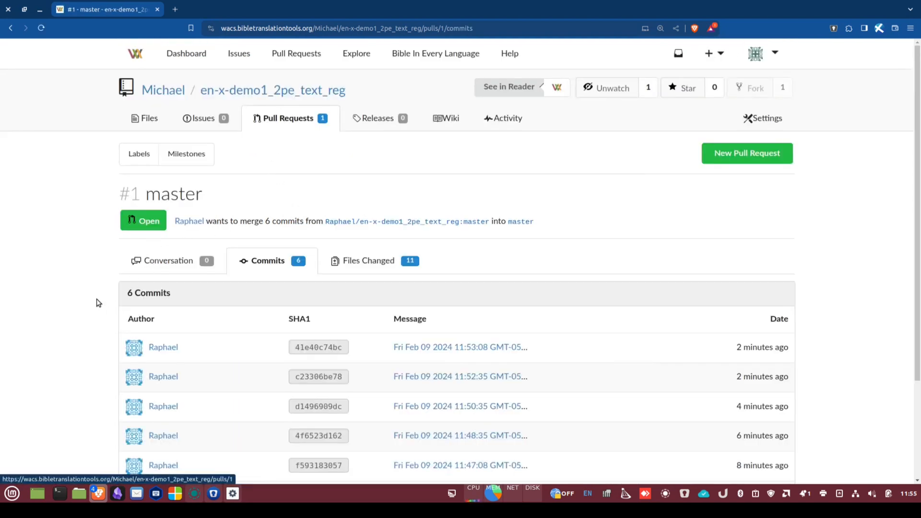
Examine the pull request's list of commits and the contributor's profile, and return to the commits.
{"action": "scroll", "coordinate": [98, 302], "scroll_direction": "down", "scroll_amount": 3}
{"action": "scroll", "coordinate": [98, 302], "scroll_direction": "up", "scroll_amount": 2}
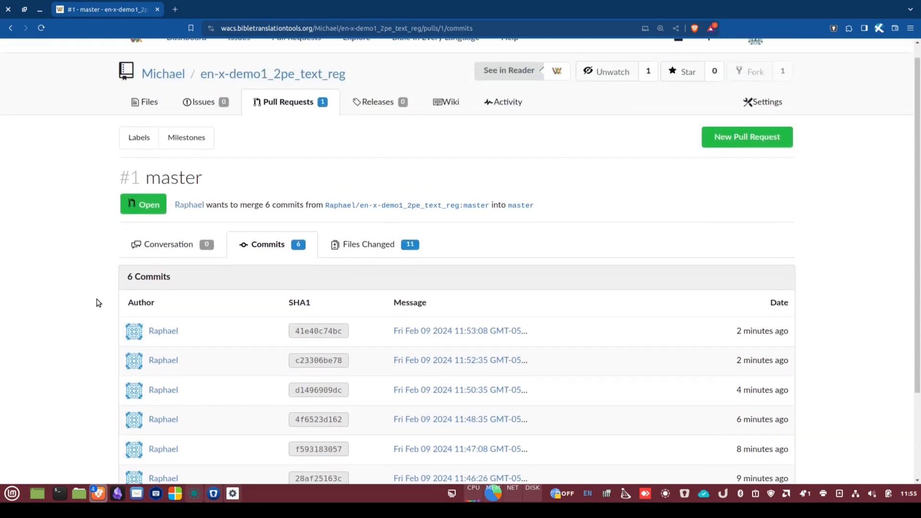
{"action": "scroll", "coordinate": [98, 302], "scroll_direction": "down", "scroll_amount": 3}
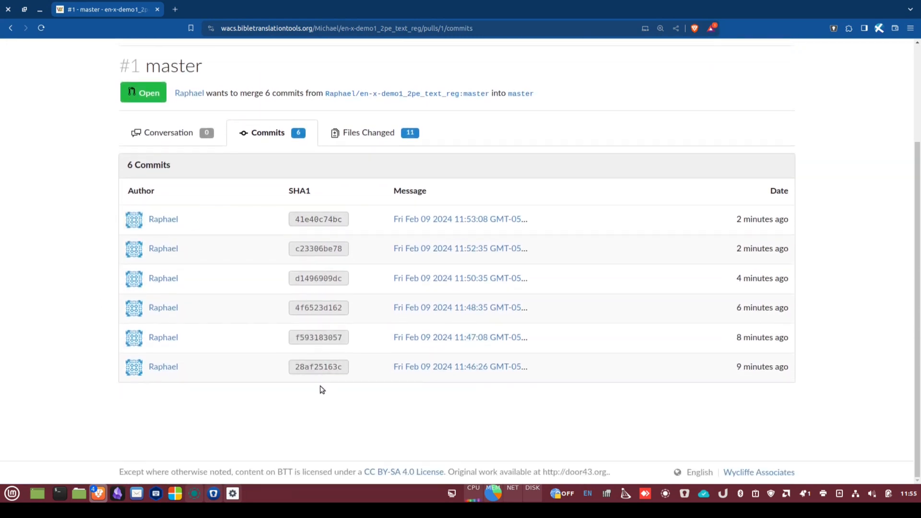
{"action": "left_click", "coordinate": [165, 220]}
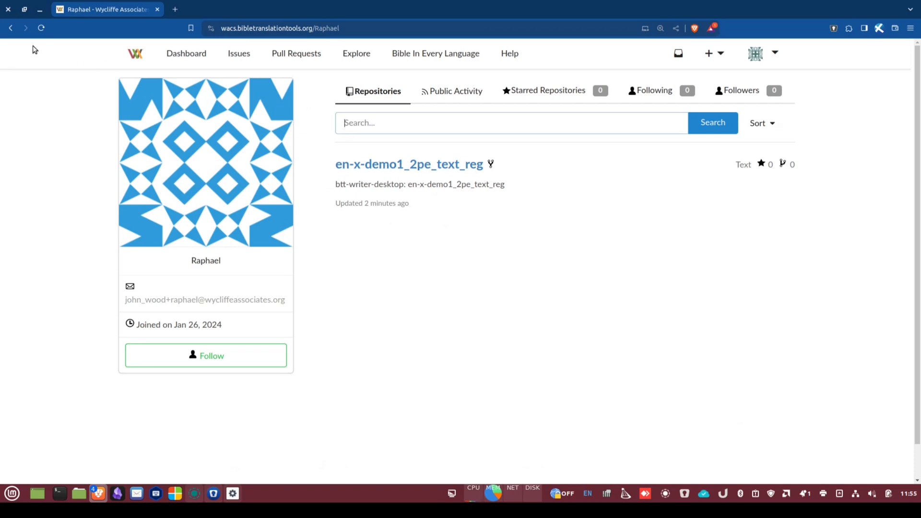
{"action": "left_click", "coordinate": [10, 28]}
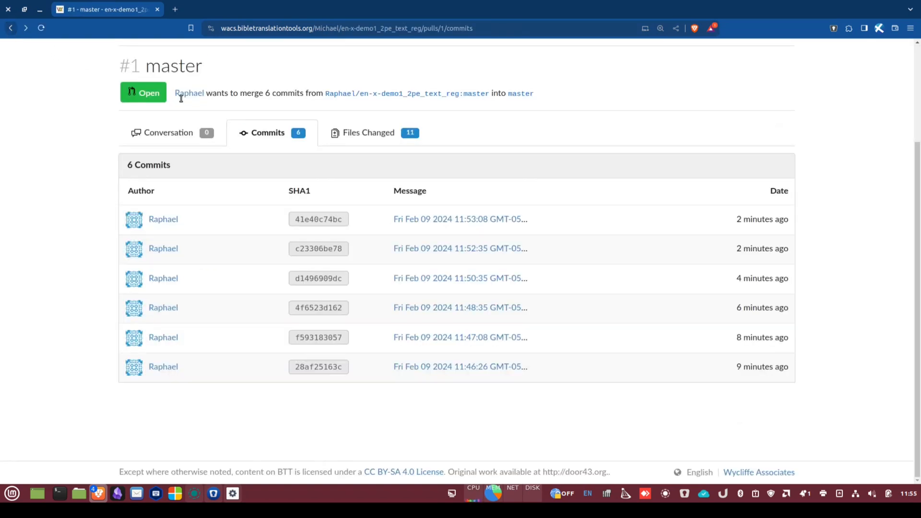
Examine the files changed by the pull request, comparing the wording in 01/19.txt and the added chapter 2 files.
{"action": "left_click", "coordinate": [363, 133]}
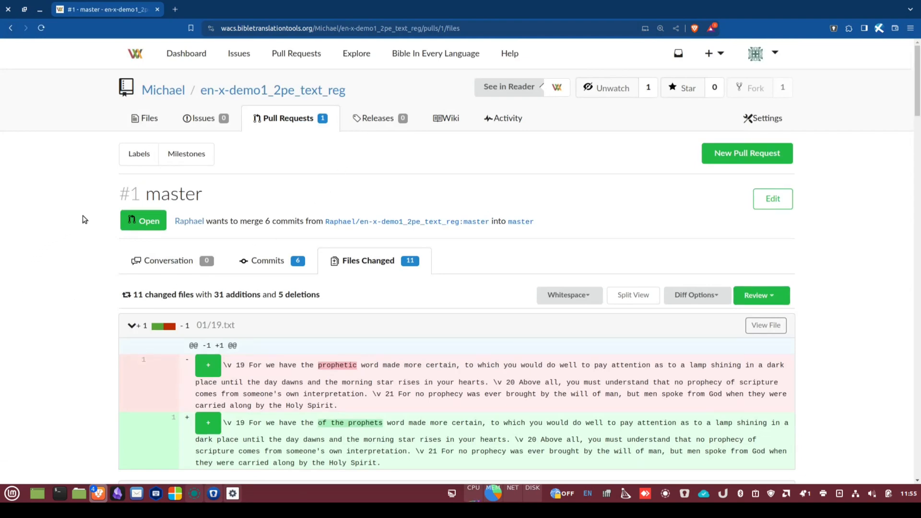
{"action": "scroll", "coordinate": [84, 219], "scroll_direction": "down", "scroll_amount": 4}
{"action": "scroll", "coordinate": [84, 219], "scroll_direction": "down", "scroll_amount": 1}
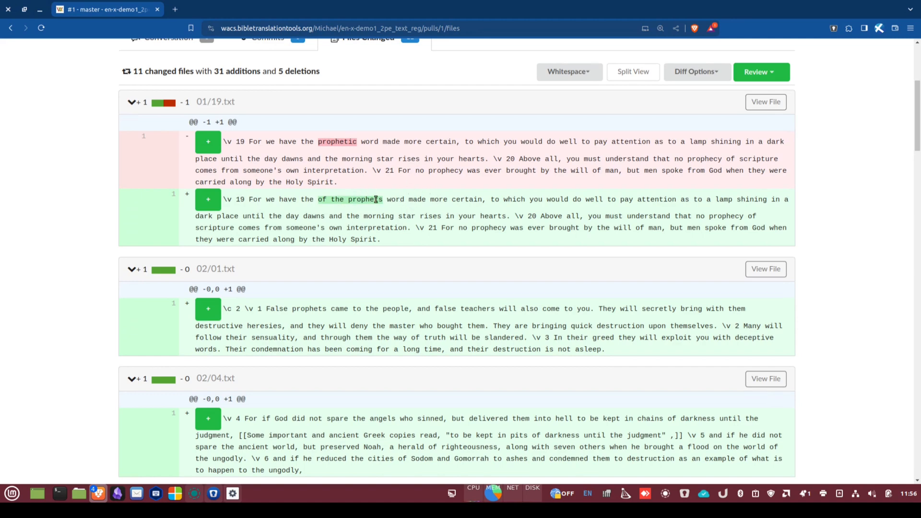
{"action": "scroll", "coordinate": [375, 199], "scroll_direction": "up", "scroll_amount": 5}
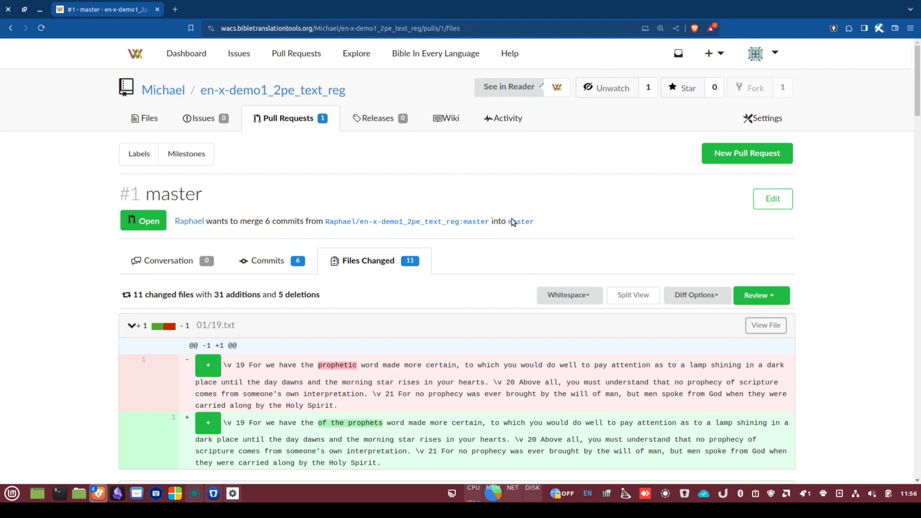
Reopen pull request #1 "master" from the repository's pull request list and merge it with the default merge message.
{"action": "left_click", "coordinate": [285, 120]}
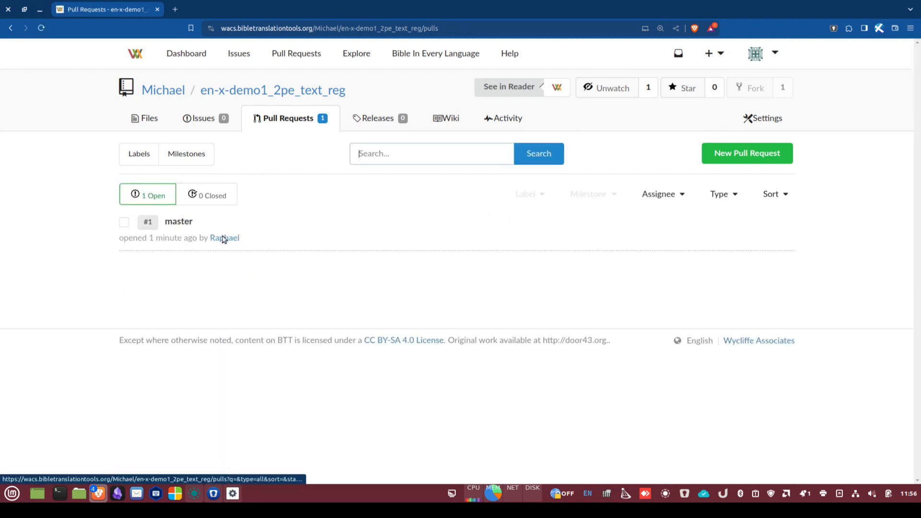
{"action": "left_click", "coordinate": [184, 223]}
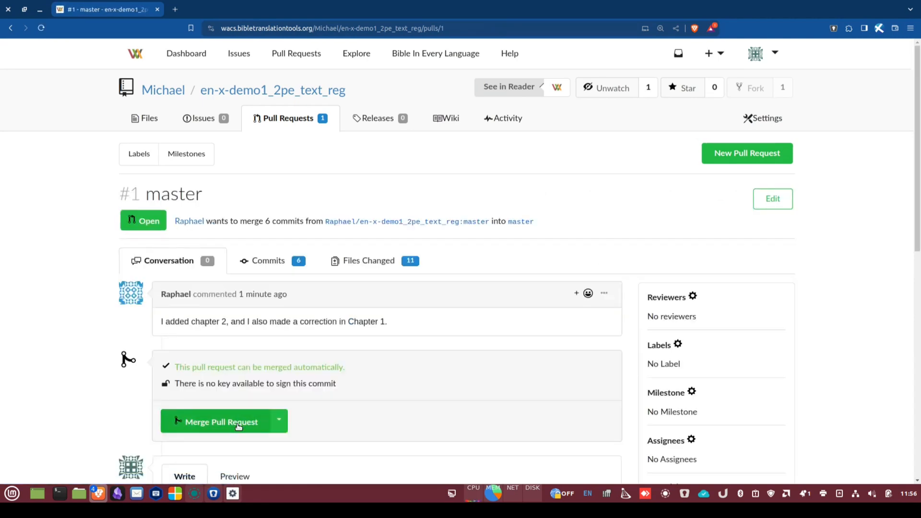
{"action": "left_click", "coordinate": [239, 425]}
{"action": "scroll", "coordinate": [239, 424], "scroll_direction": "down", "scroll_amount": 5}
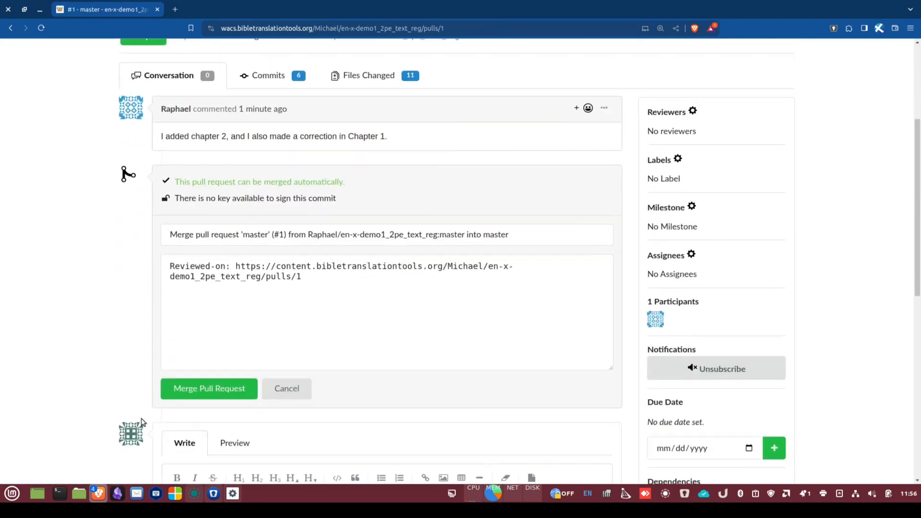
{"action": "left_click", "coordinate": [209, 298]}
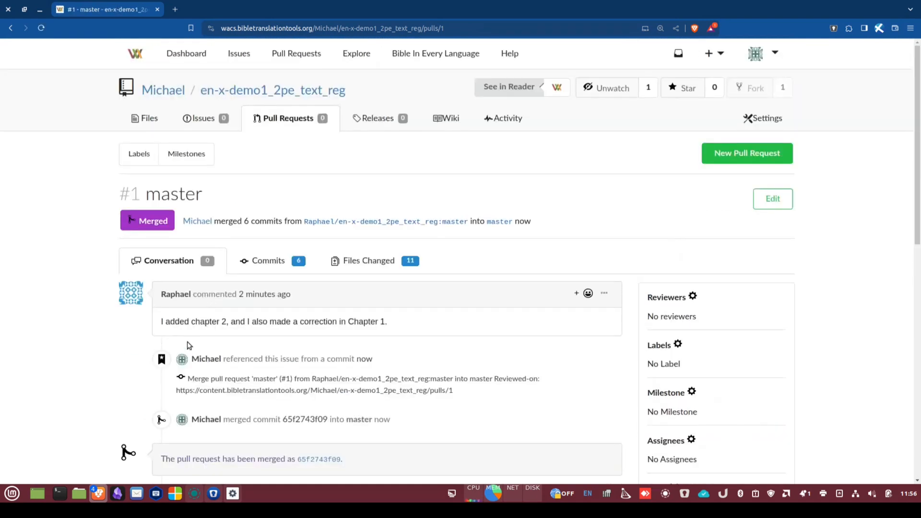
Switch to BTT Writer, import the owner's en-x-demo1_2pe_text_reg project from the server, and merge it with the existing local project.
{"action": "left_click", "coordinate": [156, 494]}
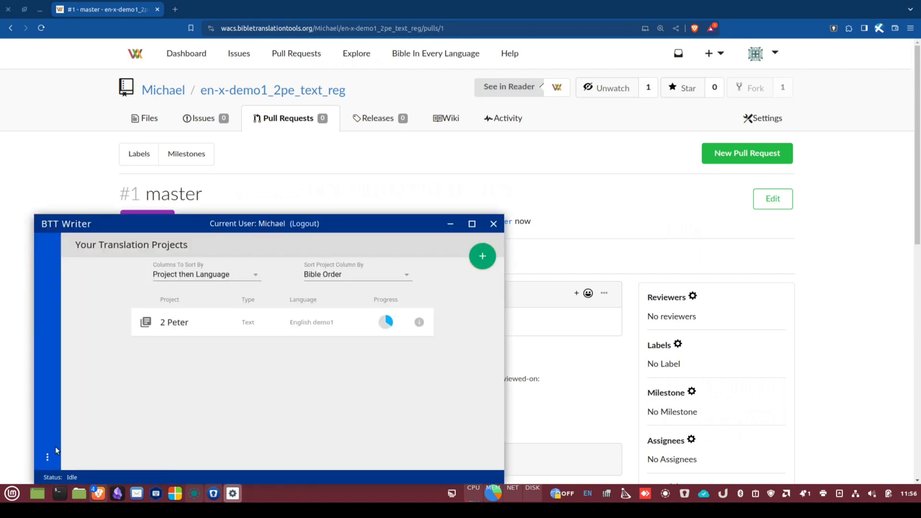
{"action": "left_click", "coordinate": [48, 458]}
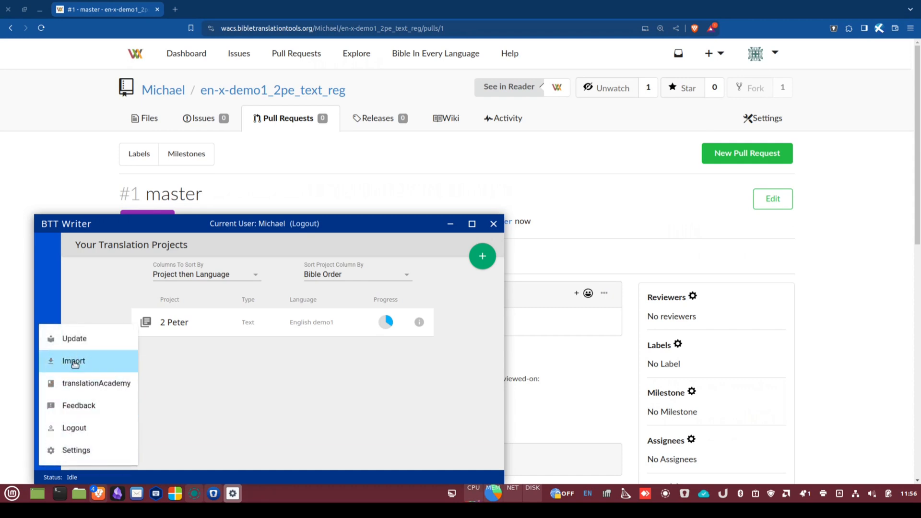
{"action": "left_click", "coordinate": [75, 364]}
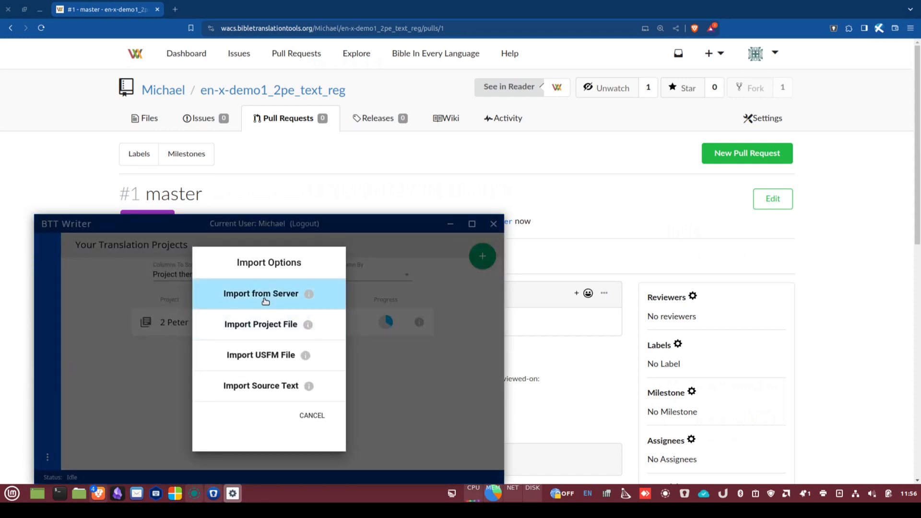
{"action": "left_click", "coordinate": [265, 300]}
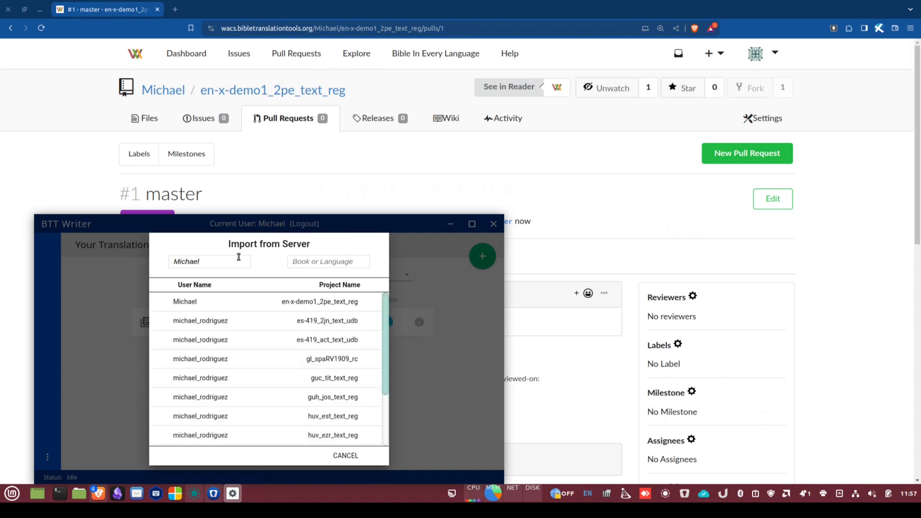
{"action": "left_click", "coordinate": [223, 307]}
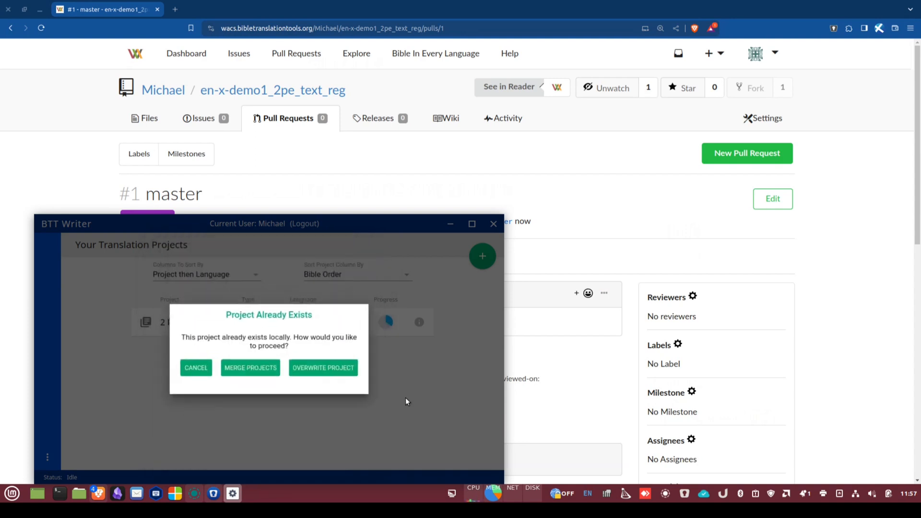
{"action": "left_click", "coordinate": [250, 370]}
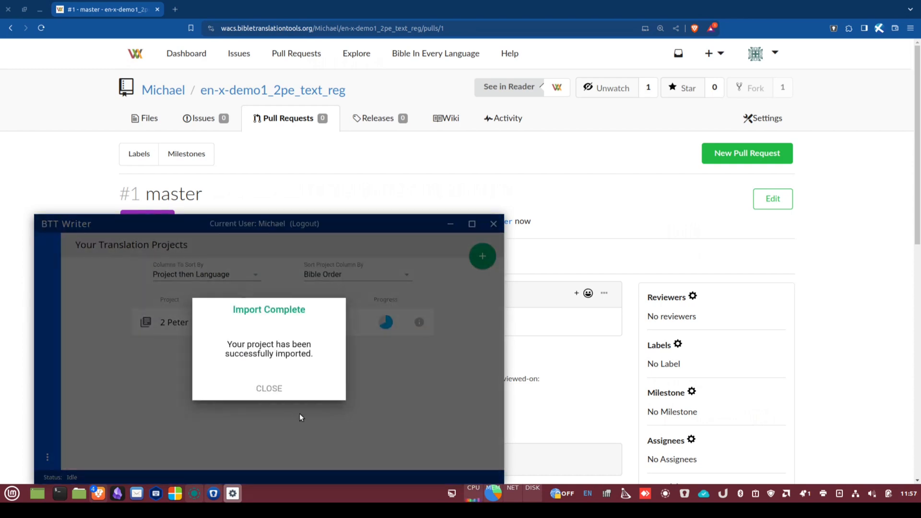
{"action": "left_click", "coordinate": [274, 393]}
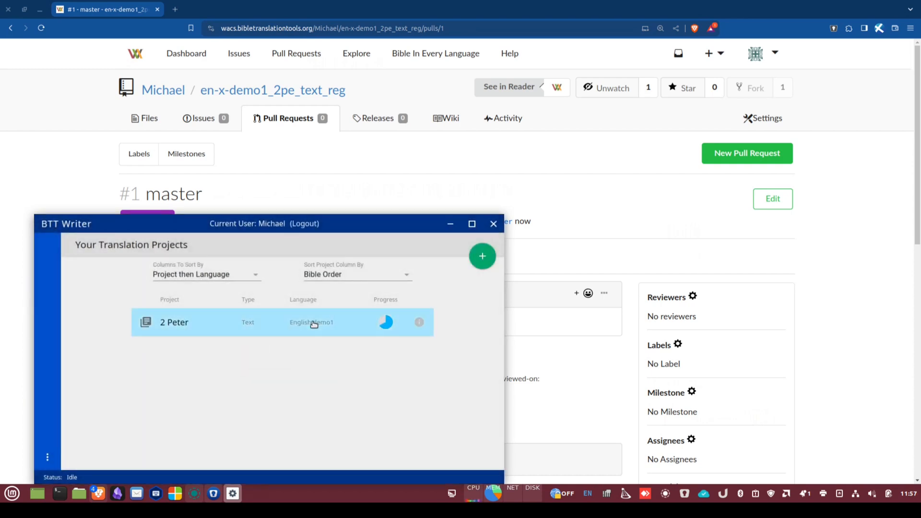
Open the 2 Peter project in a maximized window and check the imported chapter 1 text as far as 2 Peter 1:19–21.
{"action": "left_click", "coordinate": [318, 322]}
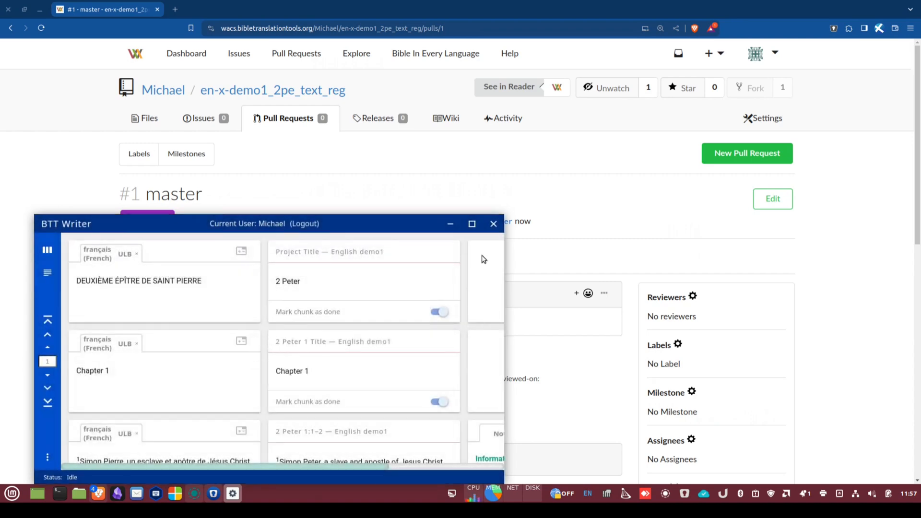
{"action": "left_click", "coordinate": [471, 225]}
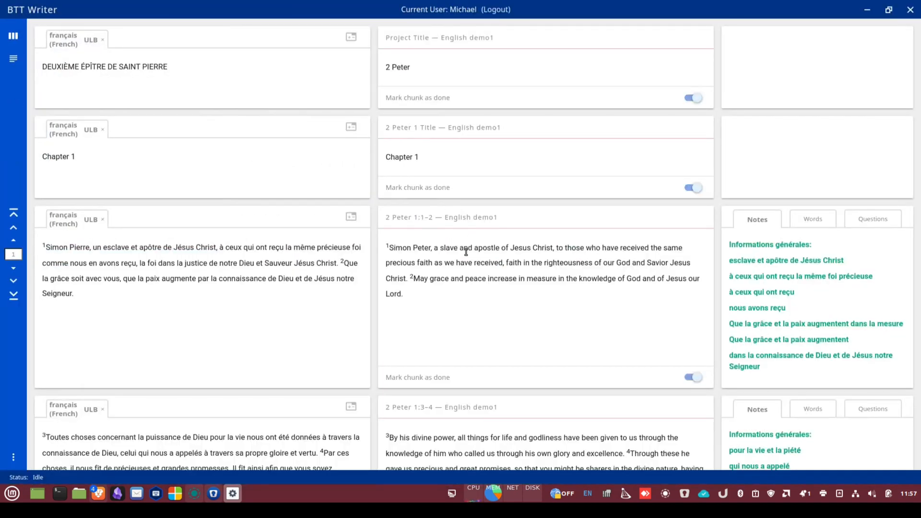
{"action": "scroll", "coordinate": [476, 185], "scroll_direction": "down", "scroll_amount": 10}
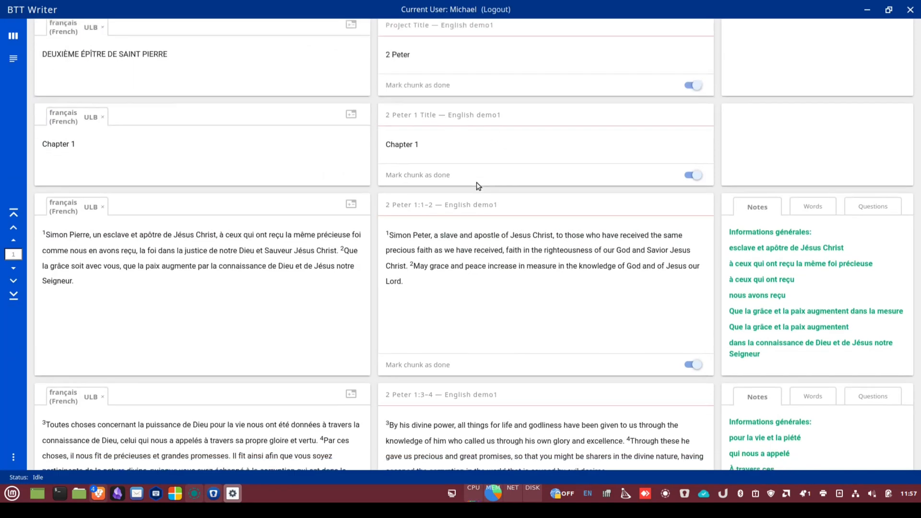
{"action": "scroll", "coordinate": [478, 186], "scroll_direction": "down", "scroll_amount": 10}
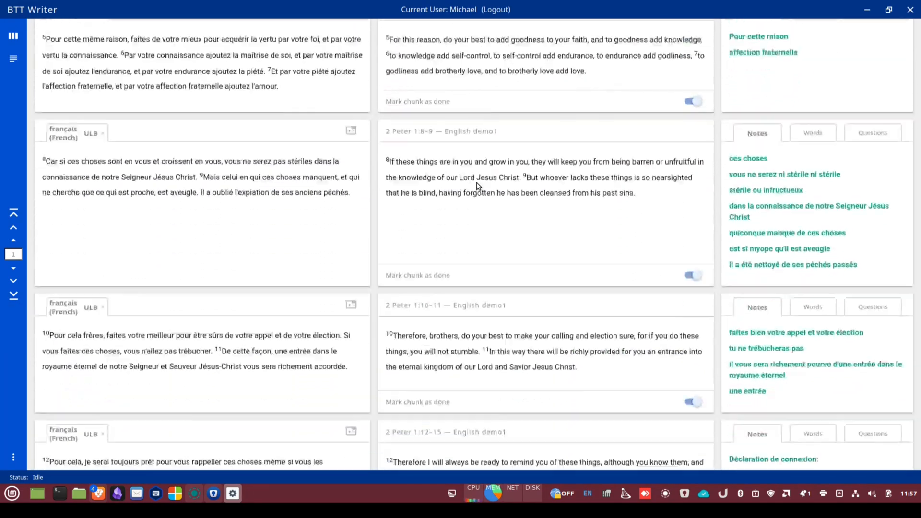
{"action": "scroll", "coordinate": [478, 182], "scroll_direction": "down", "scroll_amount": 8}
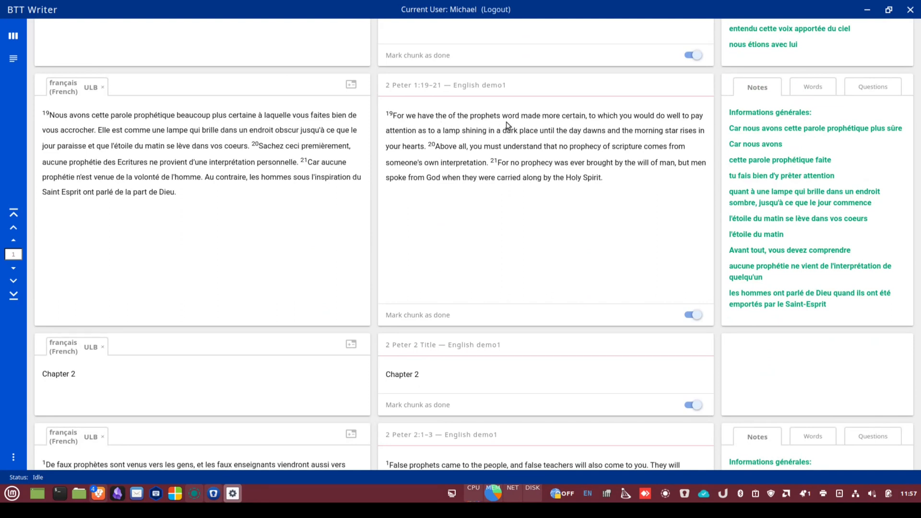
Reopen the 2 Peter 1:19–21 chunk for editing and insert "word" before "of the prophets" in verse 19.
{"action": "left_click", "coordinate": [696, 315]}
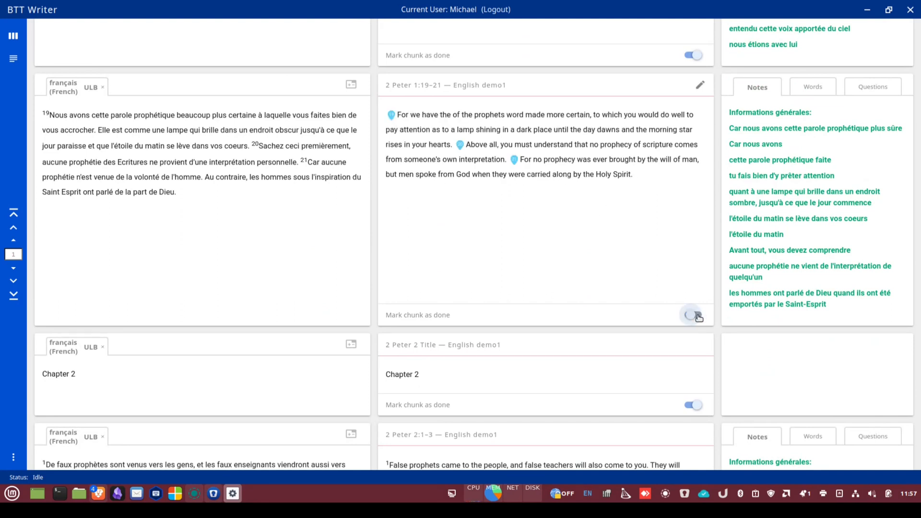
{"action": "left_click", "coordinate": [700, 87]}
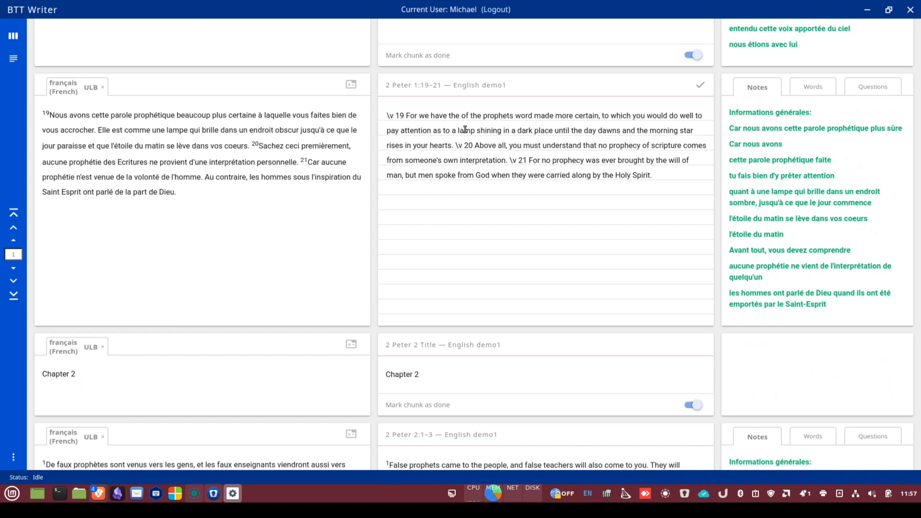
{"action": "type", "text": "word"}
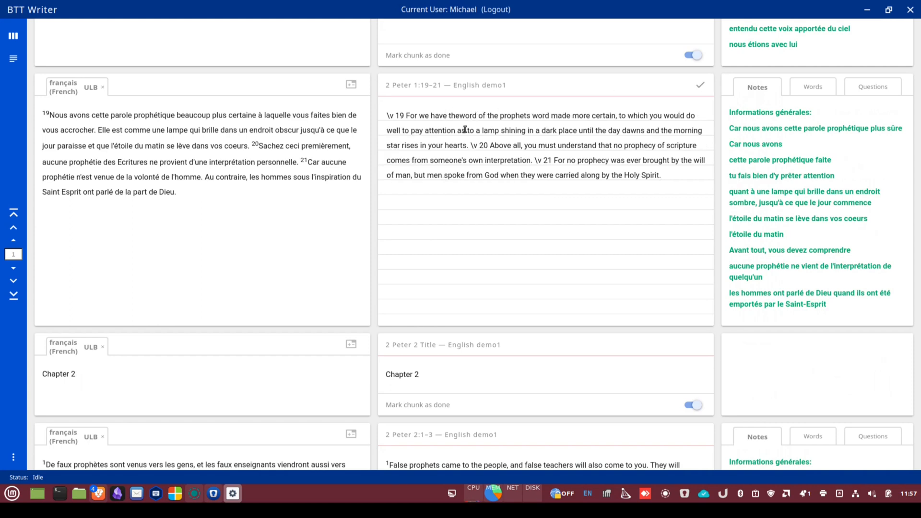
{"action": "key", "text": "Left"}
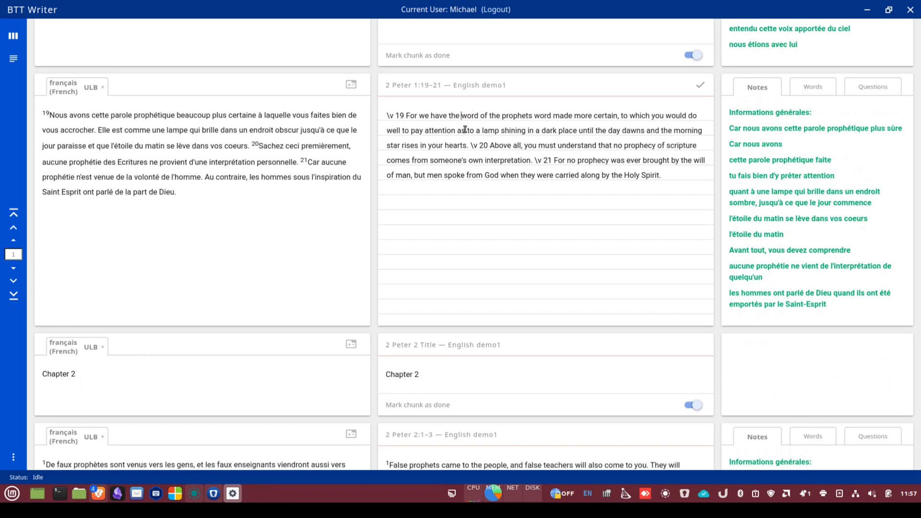
Delete the redundant "word" after "prophets" in verse 19, save the text, and mark the 2 Peter 1:19–21 chunk as done.
{"action": "double_click", "coordinate": [542, 116]}
{"action": "key", "text": "BackSpace"}
{"action": "key", "text": "BackSpace"}
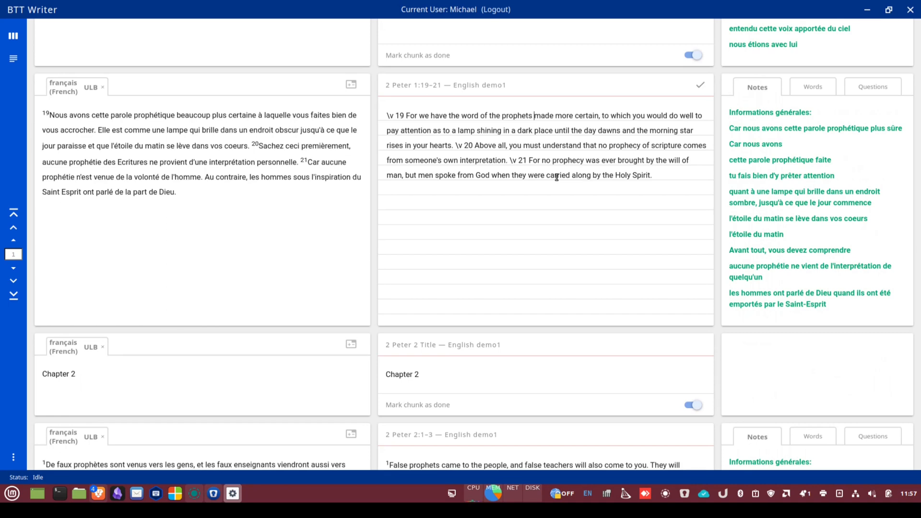
{"action": "left_click", "coordinate": [700, 85]}
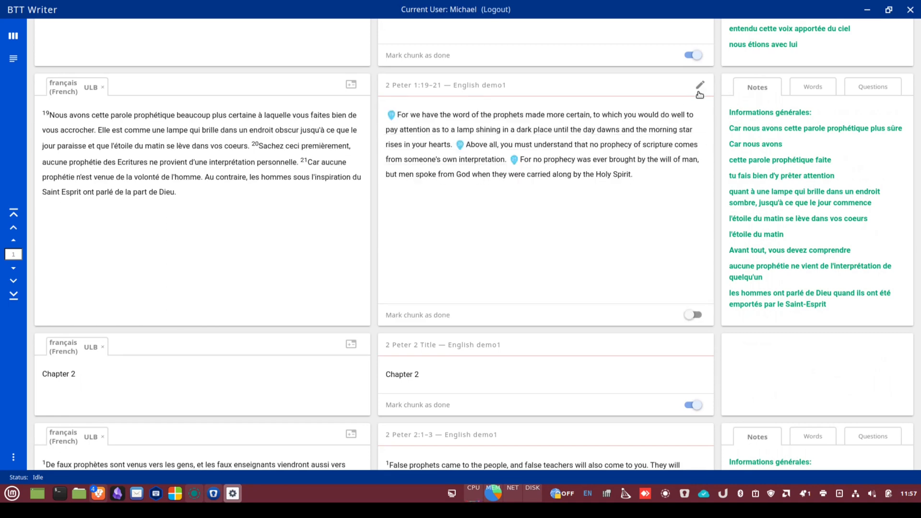
{"action": "left_click", "coordinate": [693, 314]}
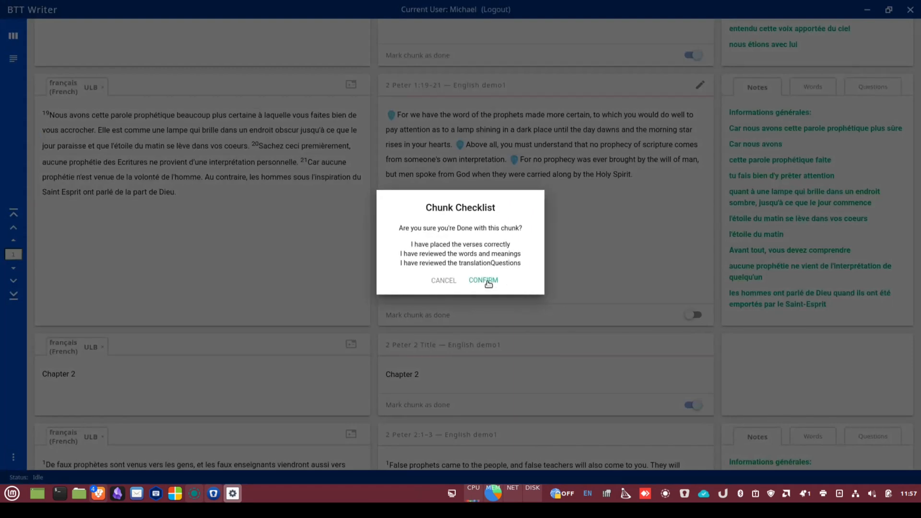
{"action": "left_click", "coordinate": [483, 281]}
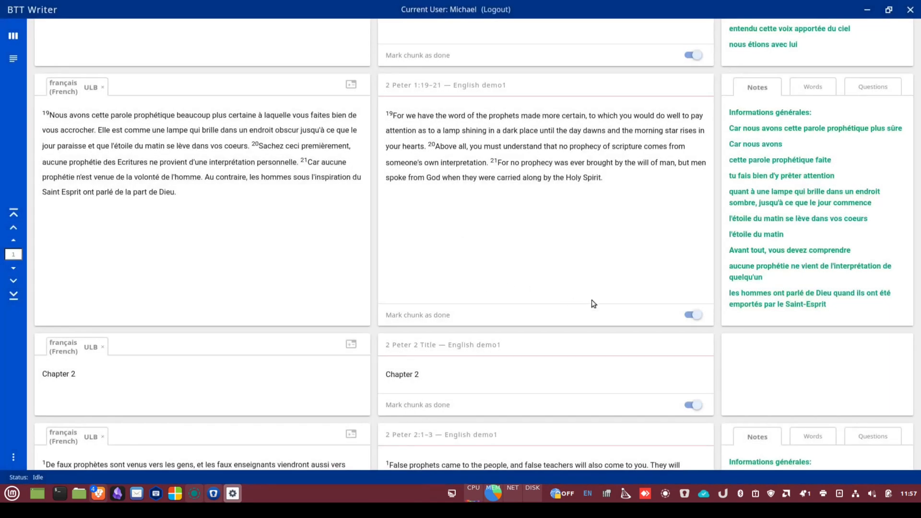
Look through the imported chapter 2 chunks of 2 Peter.
{"action": "scroll", "coordinate": [593, 303], "scroll_direction": "down", "scroll_amount": 9}
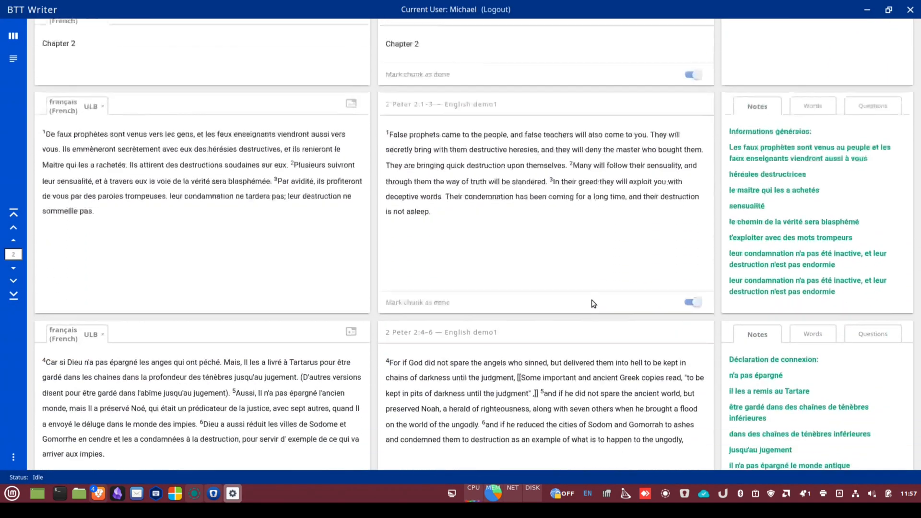
{"action": "scroll", "coordinate": [593, 303], "scroll_direction": "down", "scroll_amount": 10}
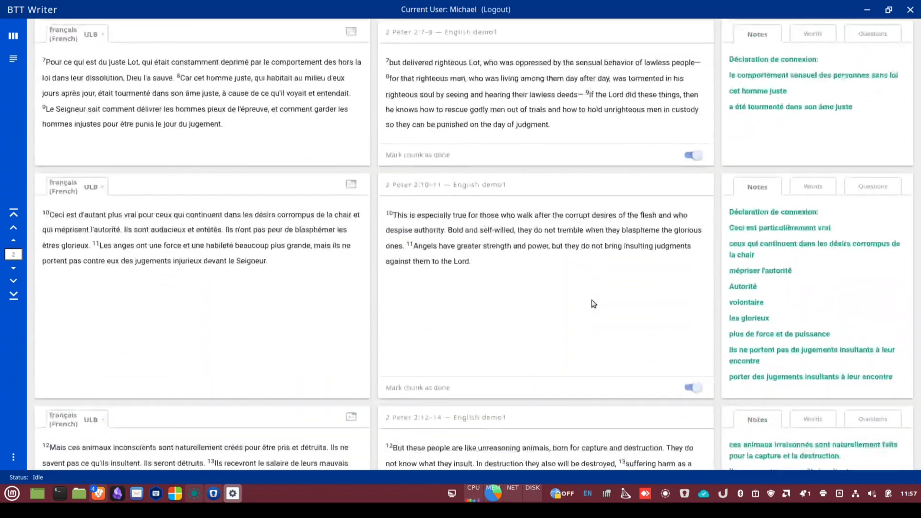
{"action": "scroll", "coordinate": [593, 303], "scroll_direction": "down", "scroll_amount": 5}
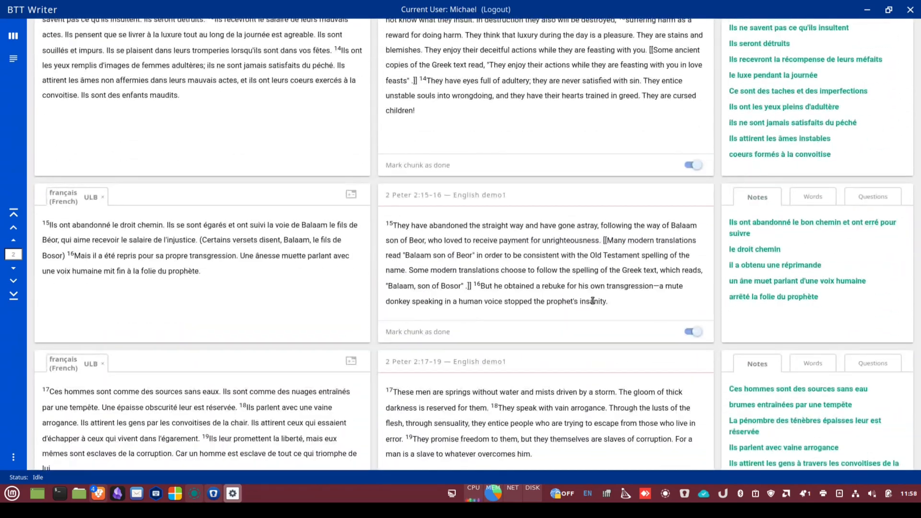
{"action": "scroll", "coordinate": [593, 300], "scroll_direction": "up", "scroll_amount": 3}
{"action": "scroll", "coordinate": [593, 301], "scroll_direction": "up", "scroll_amount": 3}
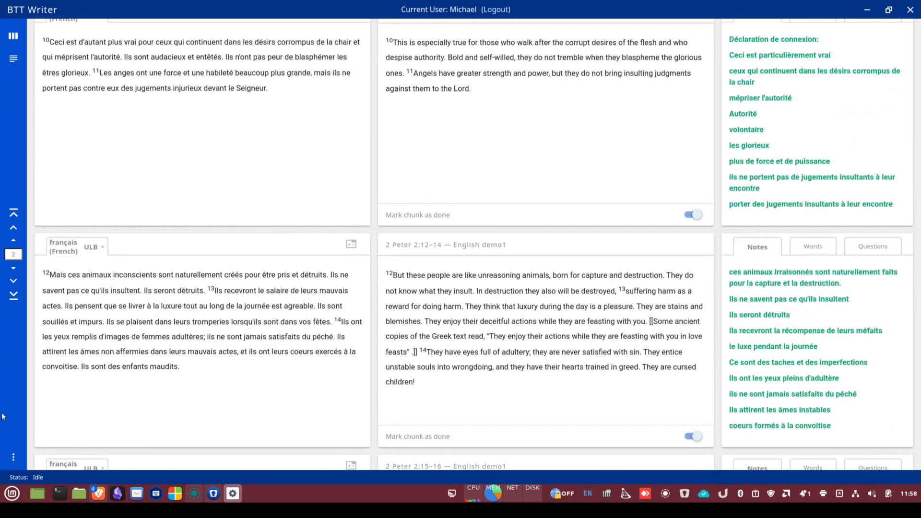
Upload the corrected 2 Peter project to the server and dismiss the upload confirmation.
{"action": "left_click", "coordinate": [11, 458]}
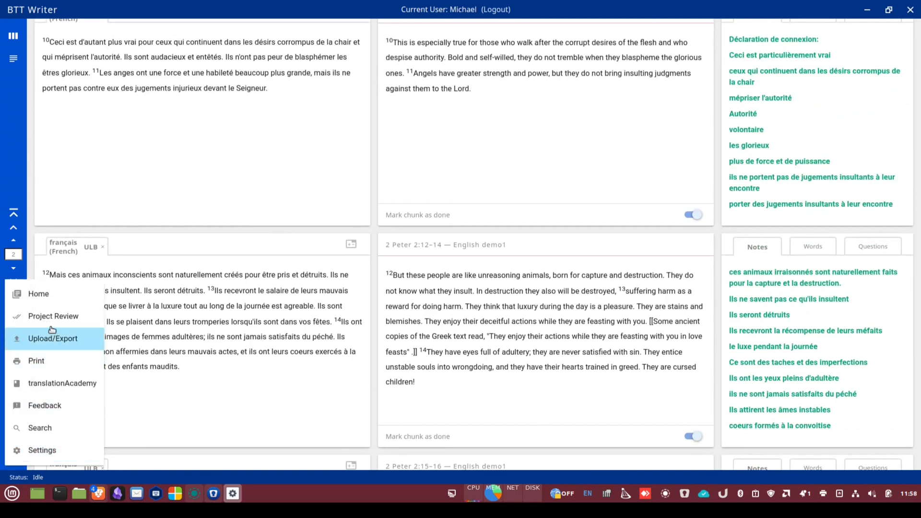
{"action": "left_click", "coordinate": [57, 340]}
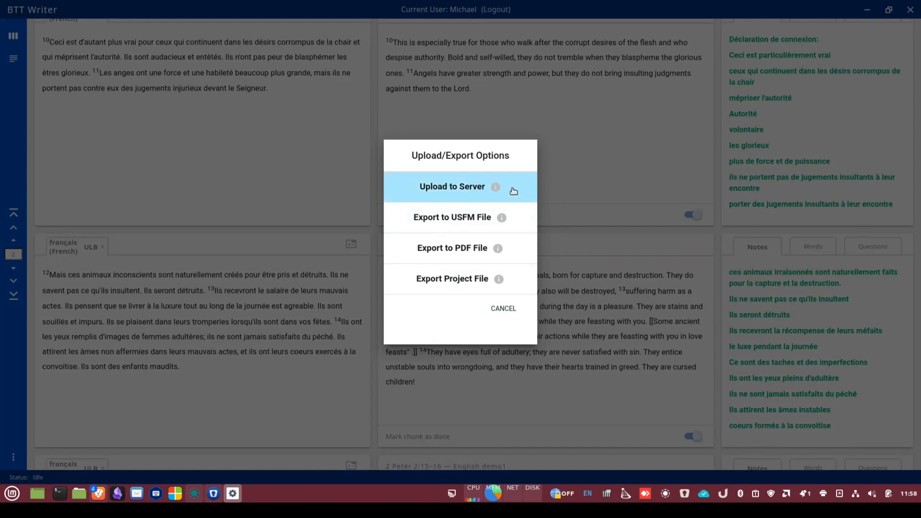
{"action": "left_click", "coordinate": [513, 191]}
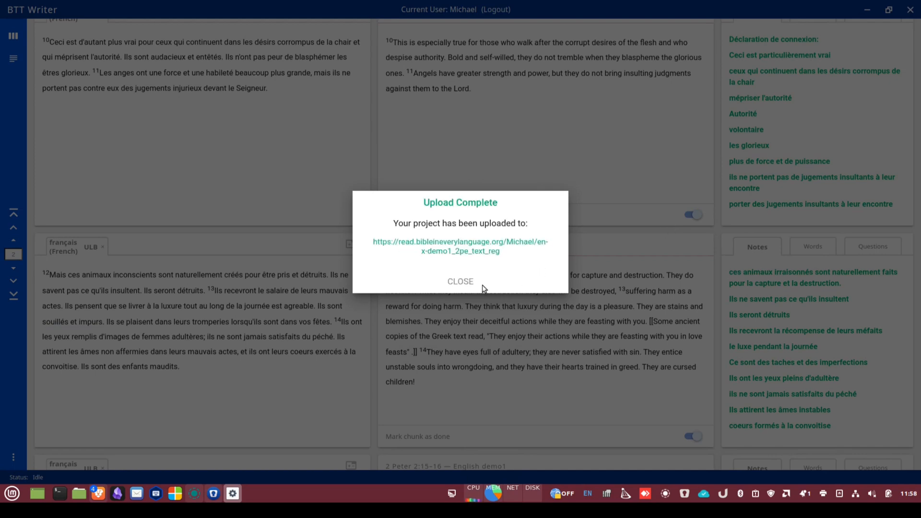
{"action": "left_click", "coordinate": [459, 282]}
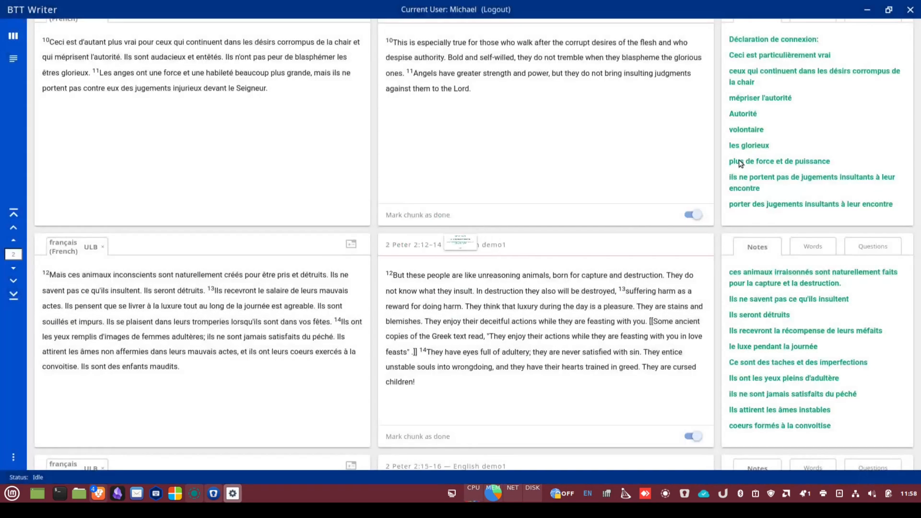
Shrink the BTT Writer window, switch to WACS in the browser, and check the original en-x-demo1_2pe_text_reg repository's files.
{"action": "left_click", "coordinate": [887, 11]}
{"action": "left_click", "coordinate": [844, 227]}
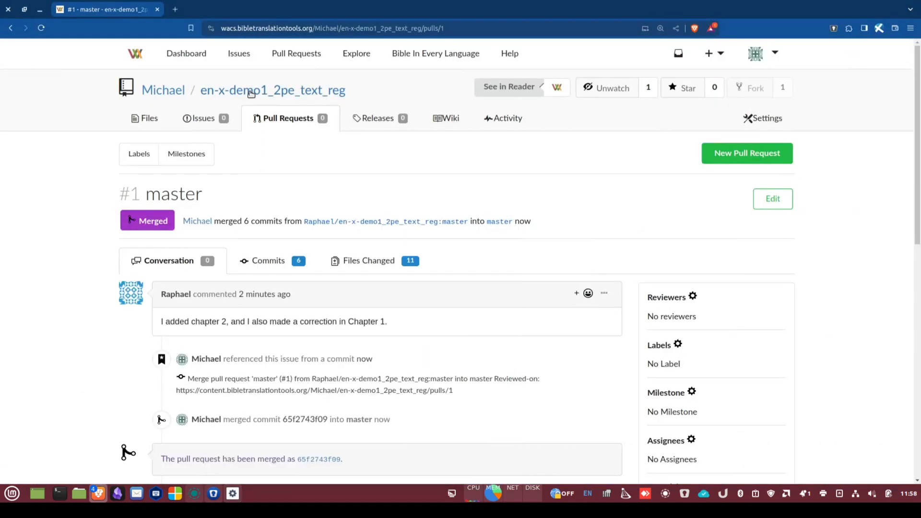
{"action": "left_click", "coordinate": [250, 92]}
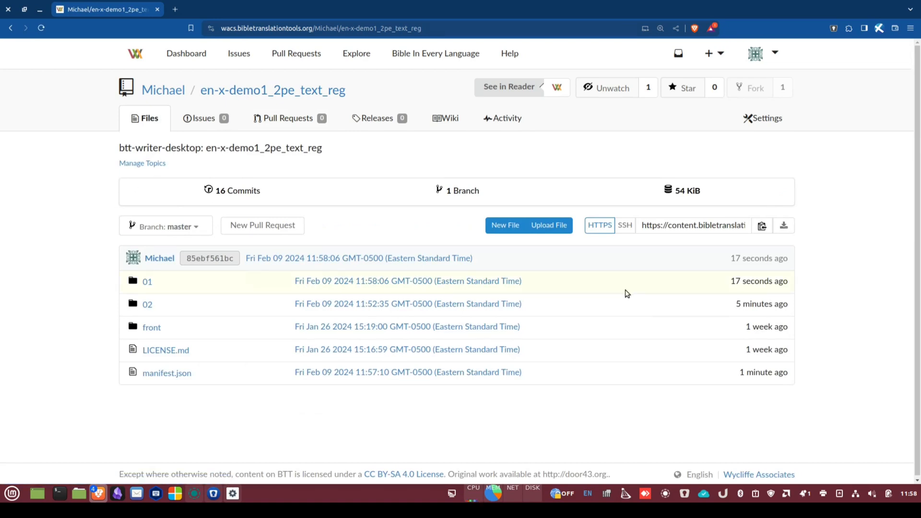
{"action": "mouse_move", "coordinate": [733, 283]}
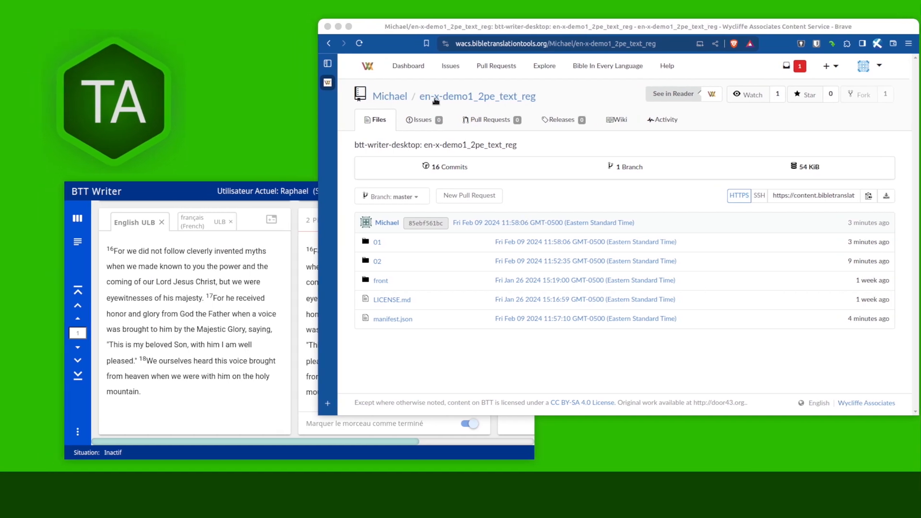
Compare the branches for a new pull request from the original repository's master into the fork's master, and review the changed files.
{"action": "left_click_drag", "start_coordinate": [412, 96], "coordinate": [381, 97]}
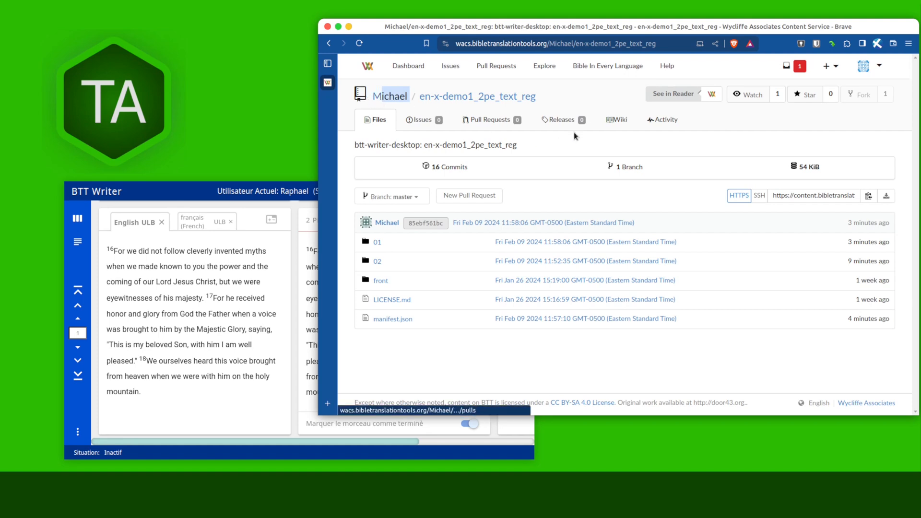
{"action": "left_click", "coordinate": [590, 89]}
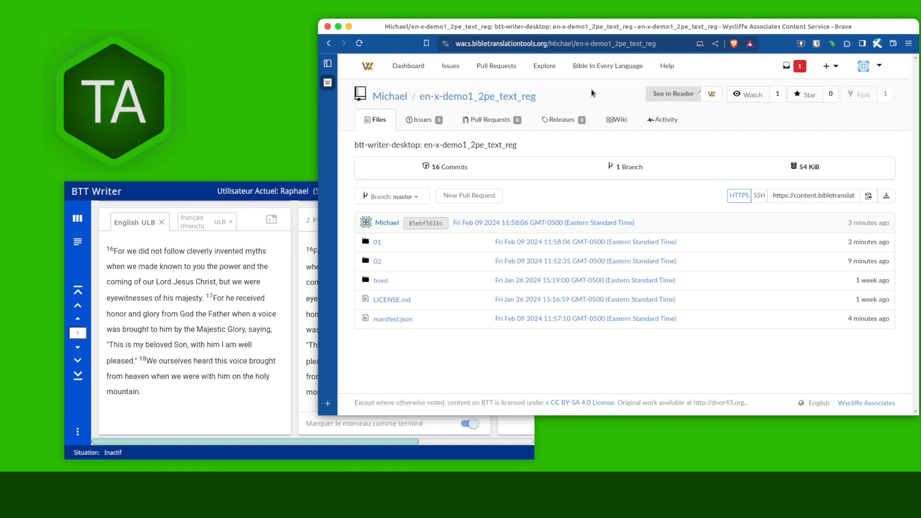
{"action": "left_click", "coordinate": [476, 196]}
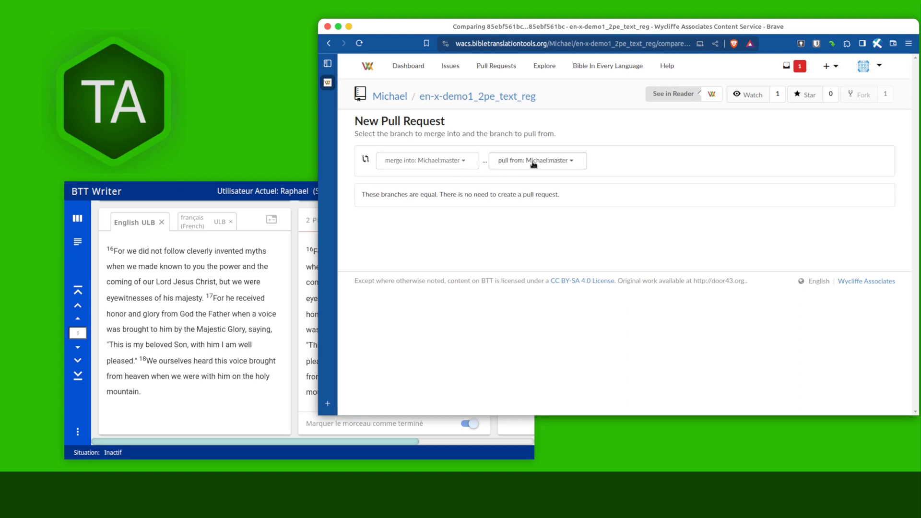
{"action": "left_click", "coordinate": [435, 162]}
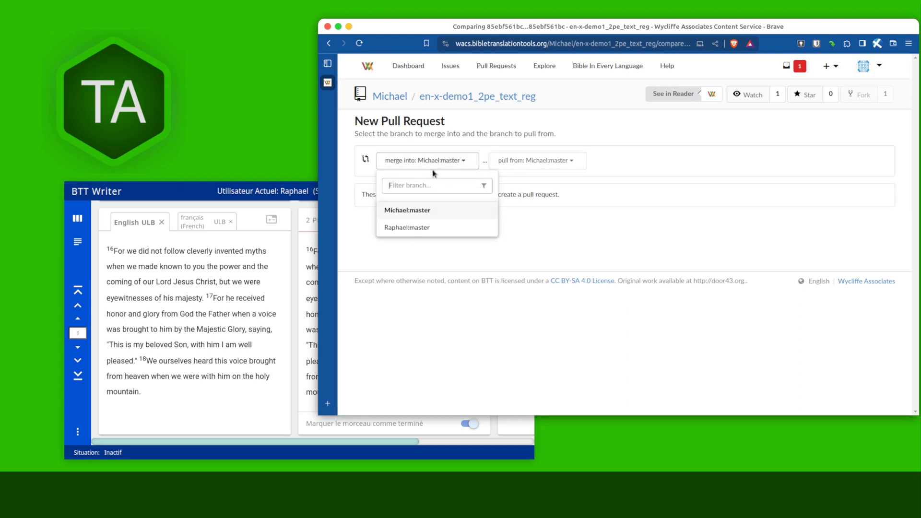
{"action": "left_click", "coordinate": [415, 232]}
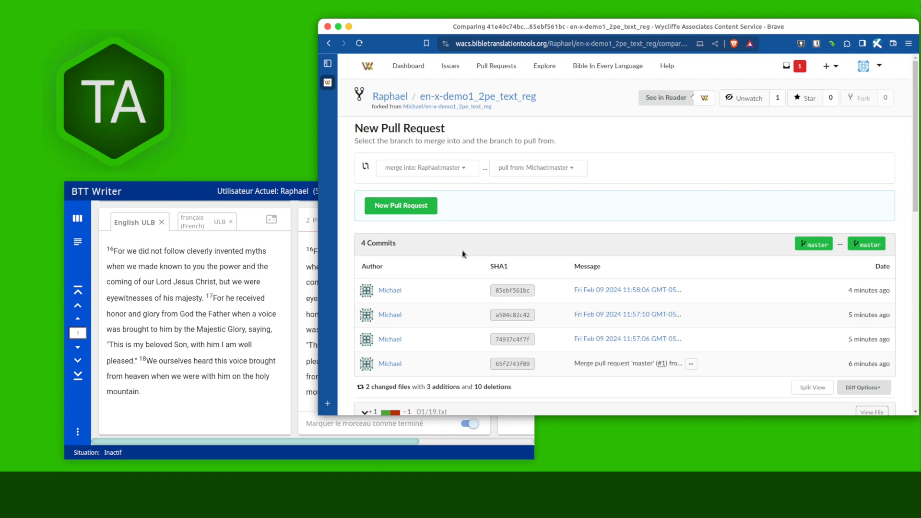
{"action": "scroll", "coordinate": [461, 249], "scroll_direction": "down", "scroll_amount": 6}
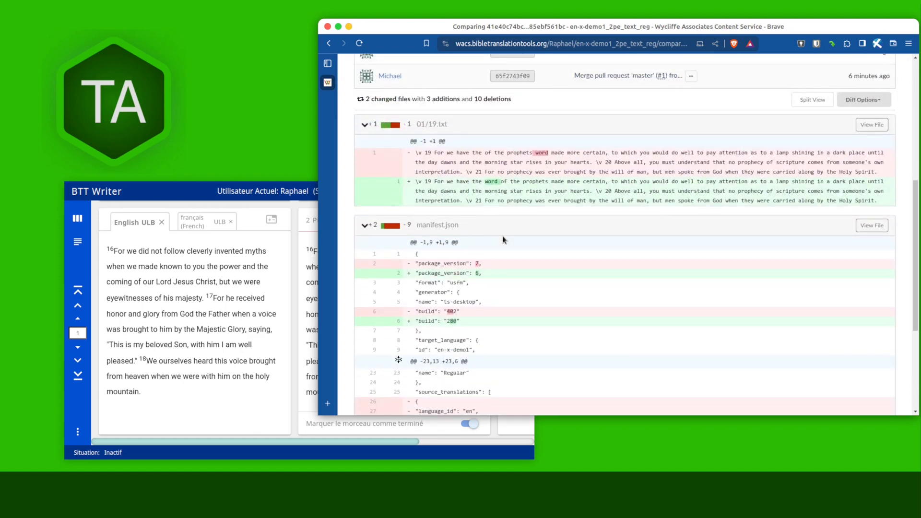
{"action": "scroll", "coordinate": [502, 234], "scroll_direction": "up", "scroll_amount": 6}
Create the pull request on the fork with a comment saying that the original owner's changes are being pulled over.
{"action": "left_click", "coordinate": [406, 205]}
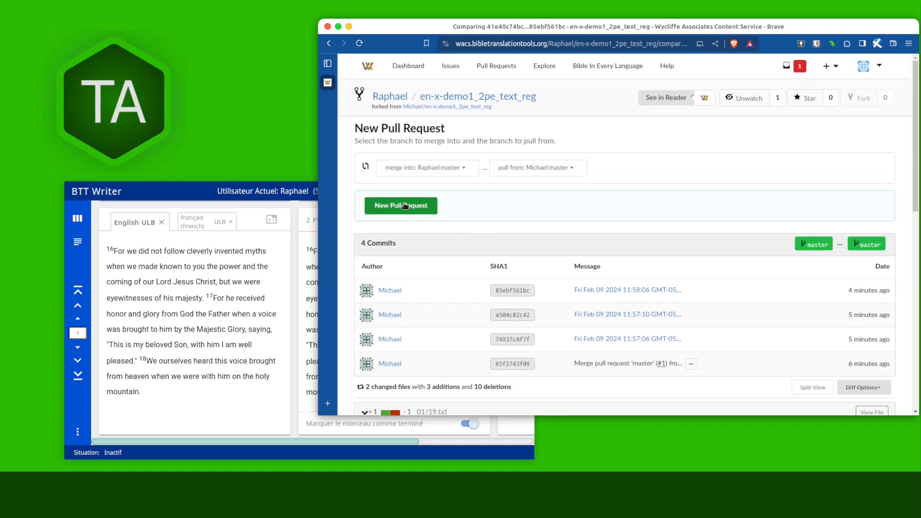
{"action": "left_click", "coordinate": [424, 300]}
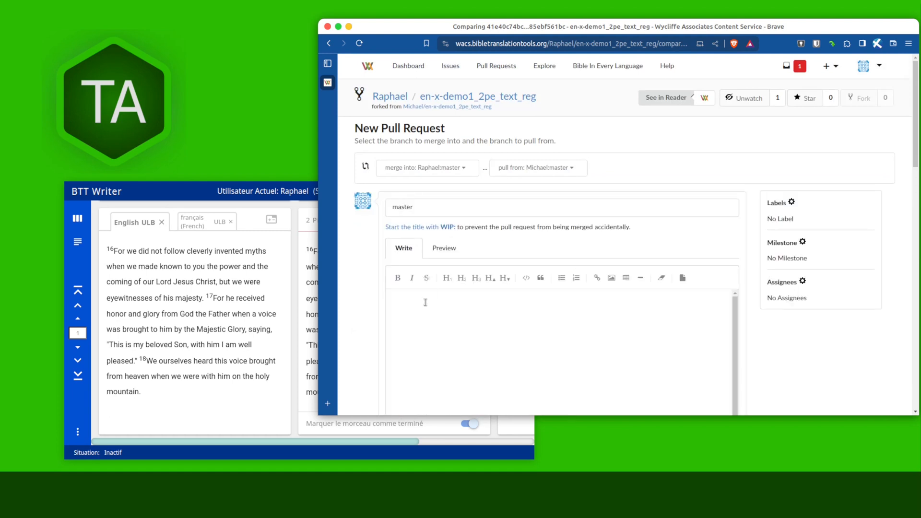
{"action": "type", "text": "Pulling Michael's change"}
{"action": "key", "text": "BackSpace"}
{"action": "key", "text": "BackSpace"}
{"action": "key", "text": "BackSpace"}
{"action": "type", "text": "nges over."}
{"action": "scroll", "coordinate": [363, 287], "scroll_direction": "down", "scroll_amount": 5}
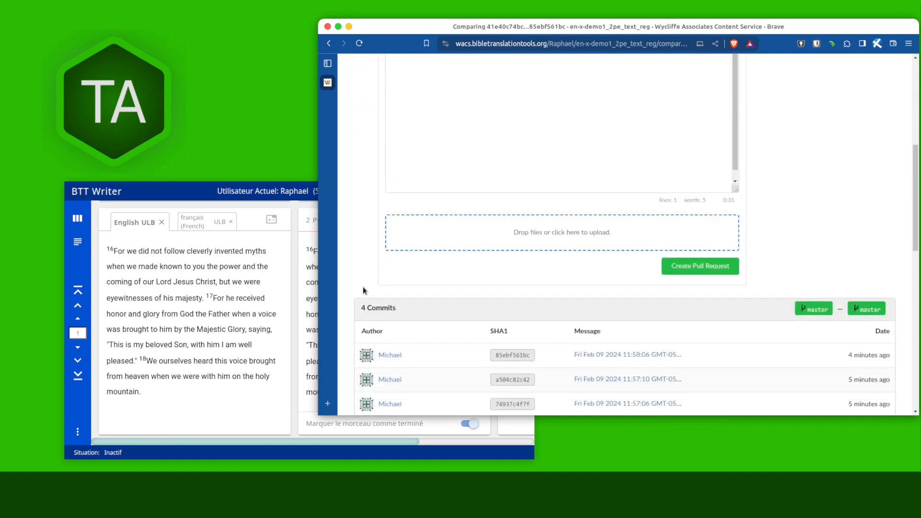
{"action": "left_click", "coordinate": [698, 269]}
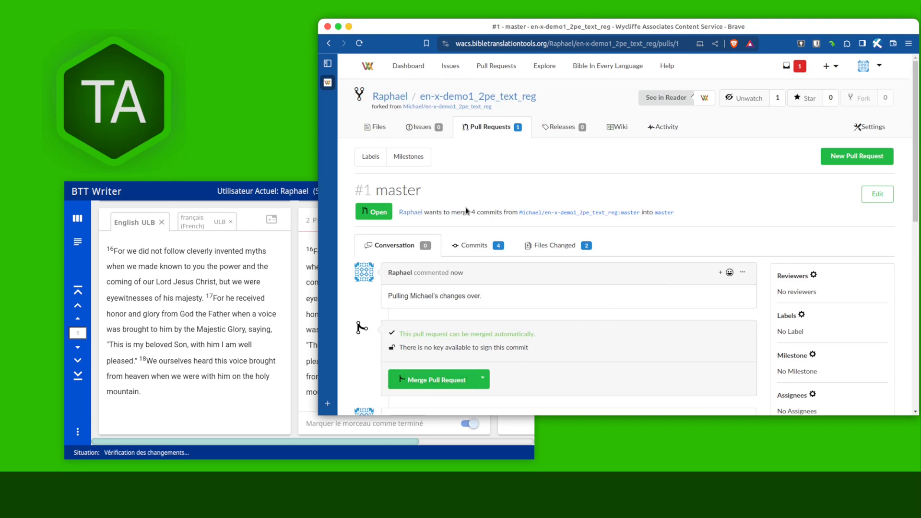
Merge the pull request into the fork's master branch with the default merge message.
{"action": "left_click", "coordinate": [445, 380]}
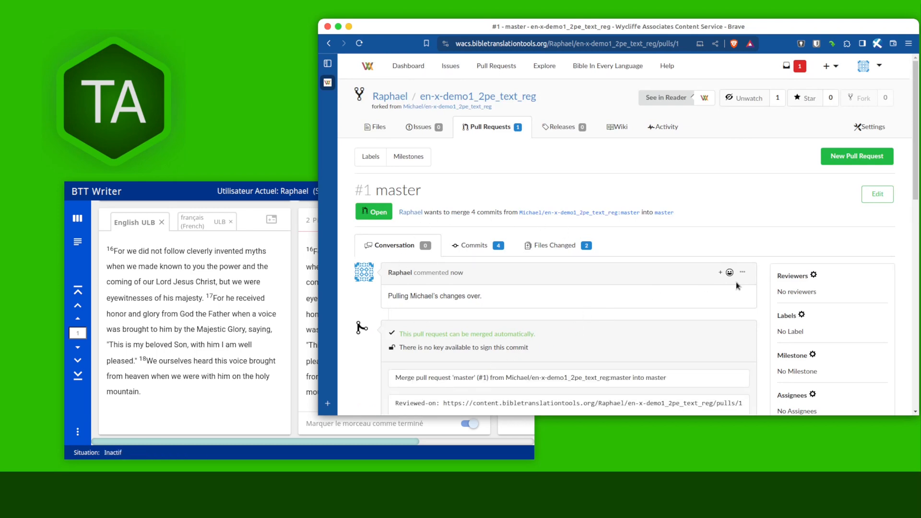
{"action": "scroll", "coordinate": [737, 285], "scroll_direction": "down", "scroll_amount": 2}
{"action": "scroll", "coordinate": [737, 286], "scroll_direction": "down", "scroll_amount": 4}
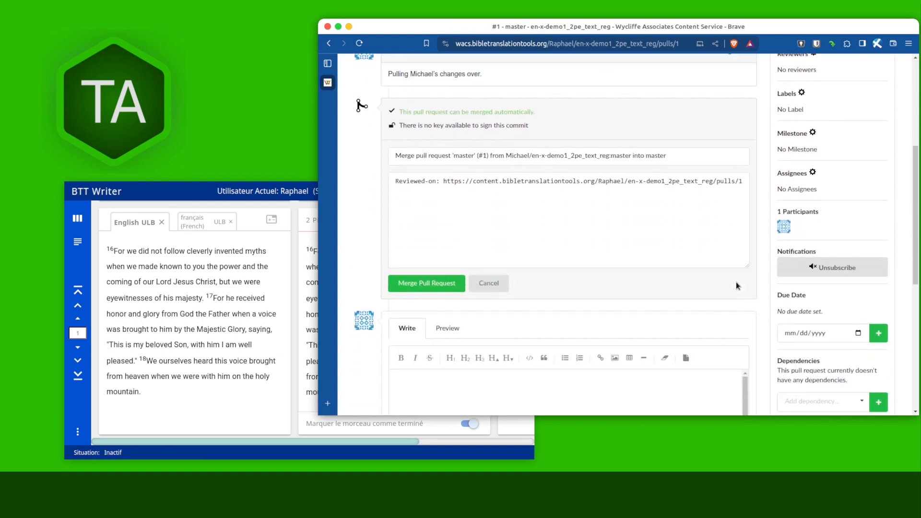
{"action": "left_click", "coordinate": [432, 278]}
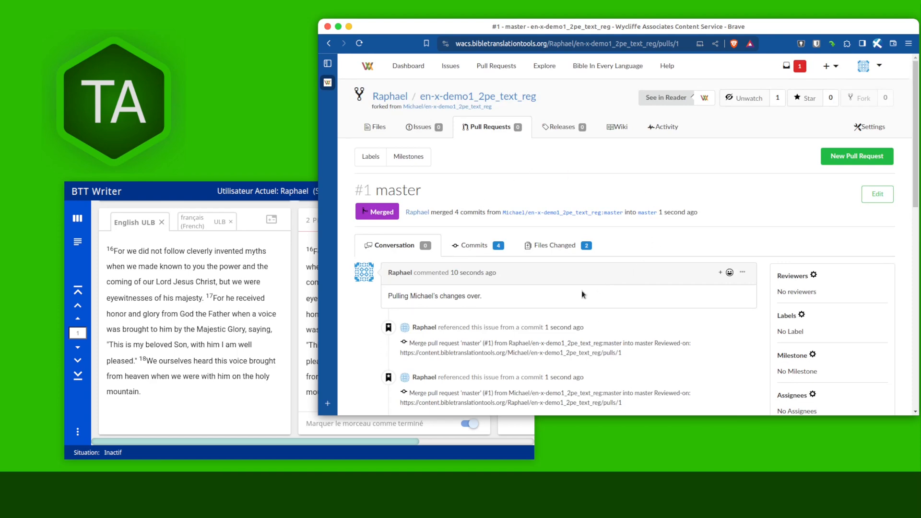
Switch to BTT Writer, return to the project list, import the 2 Peter project from the server, and merge it with the existing project.
{"action": "left_click", "coordinate": [164, 192]}
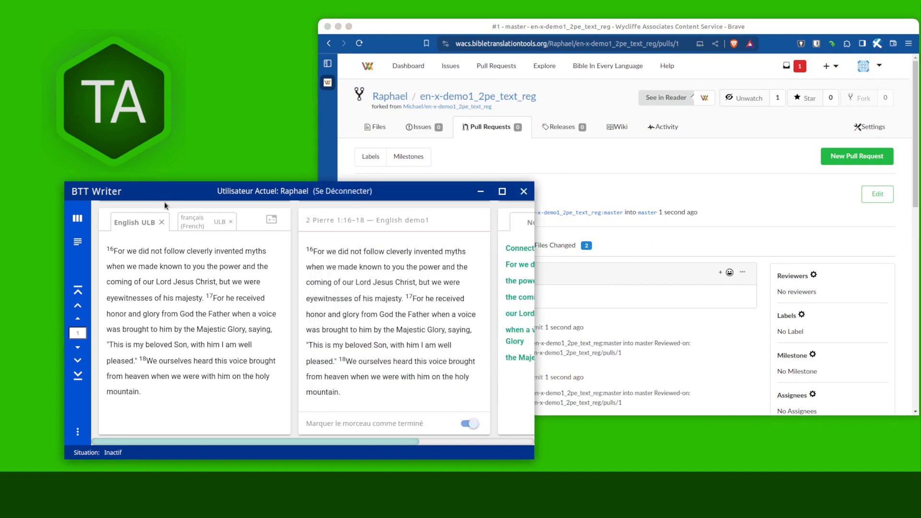
{"action": "left_click", "coordinate": [77, 435]}
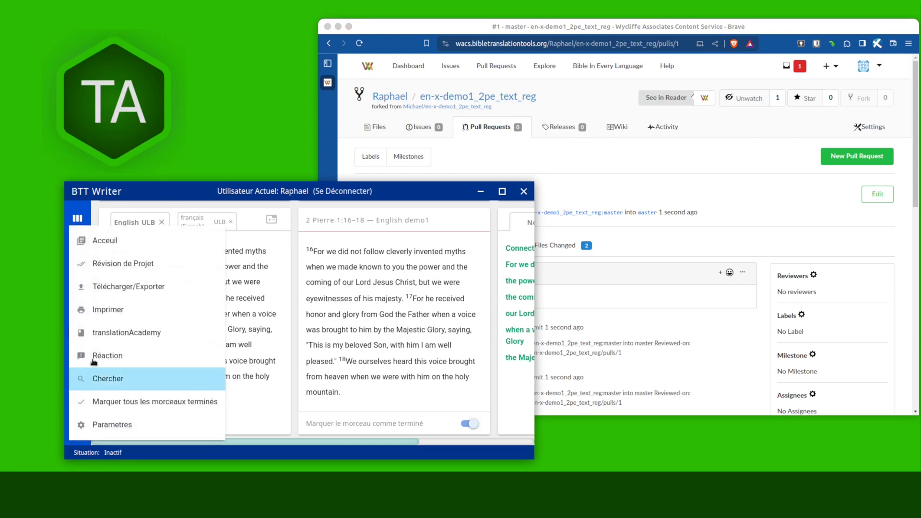
{"action": "left_click", "coordinate": [96, 244]}
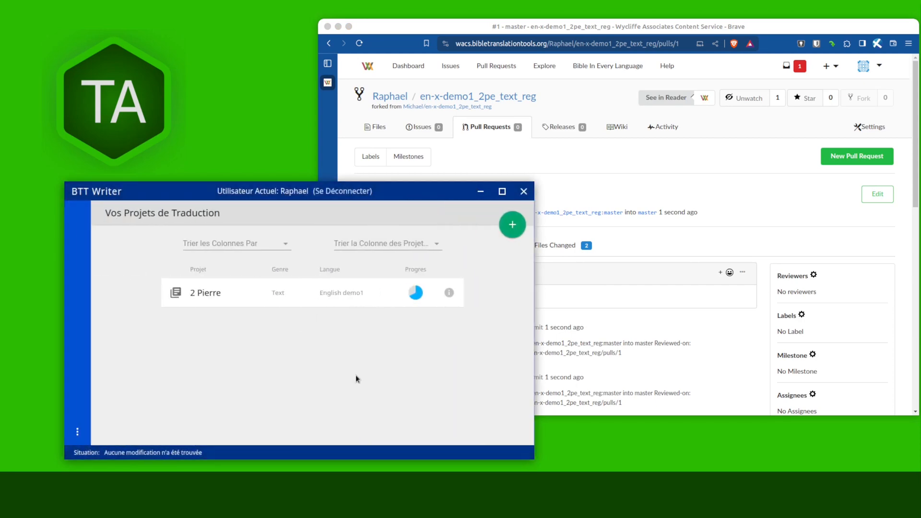
{"action": "left_click", "coordinate": [76, 433]}
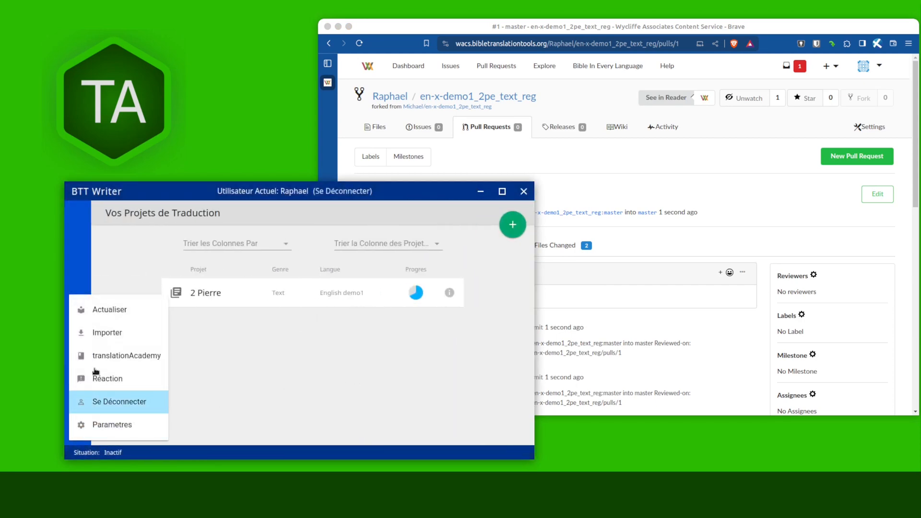
{"action": "left_click", "coordinate": [101, 333]}
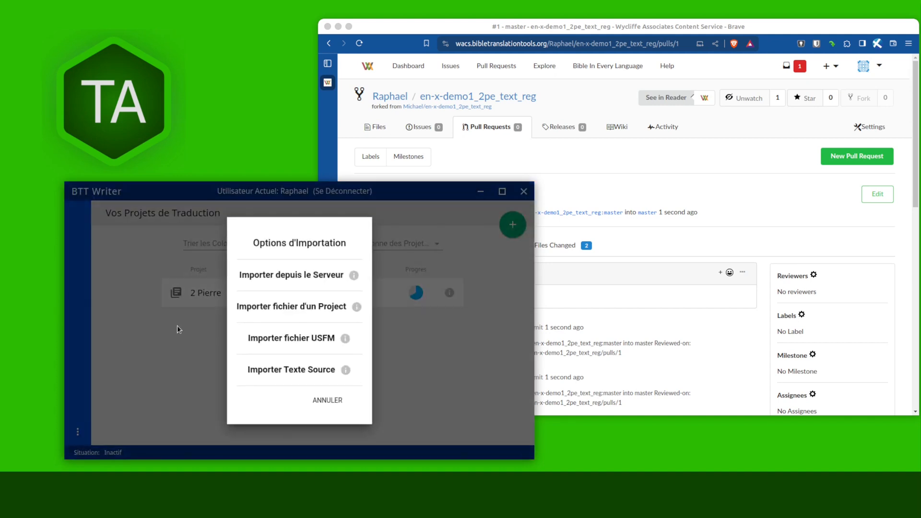
{"action": "left_click", "coordinate": [287, 281]}
{"action": "left_click", "coordinate": [286, 281]}
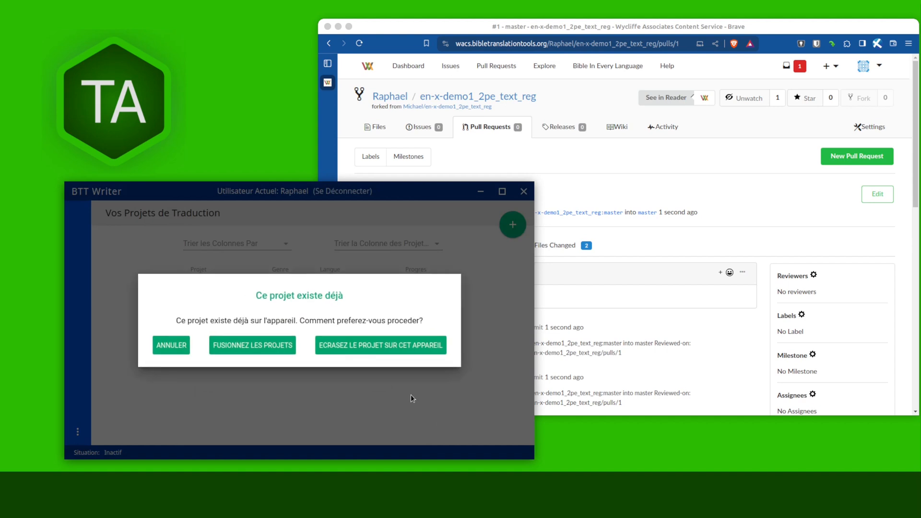
{"action": "left_click", "coordinate": [256, 351]}
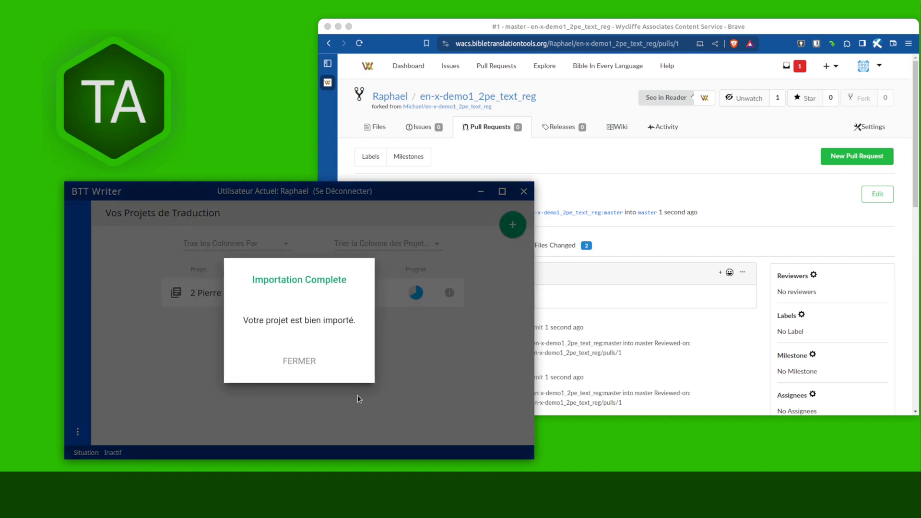
{"action": "left_click", "coordinate": [297, 361]}
Open the 2 Pierre project and check the imported text of 2 Peter 1:19–21 and the start of chapter 2.
{"action": "left_click", "coordinate": [338, 293]}
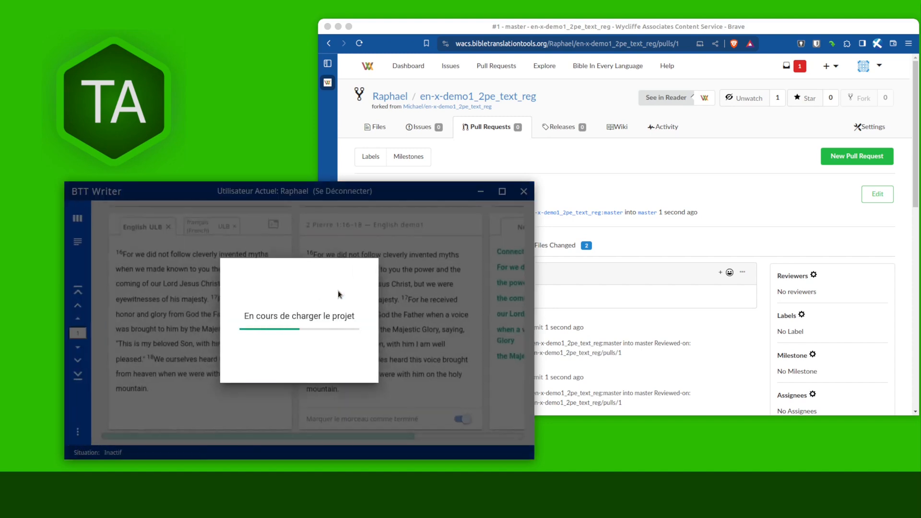
{"action": "left_click", "coordinate": [79, 360]}
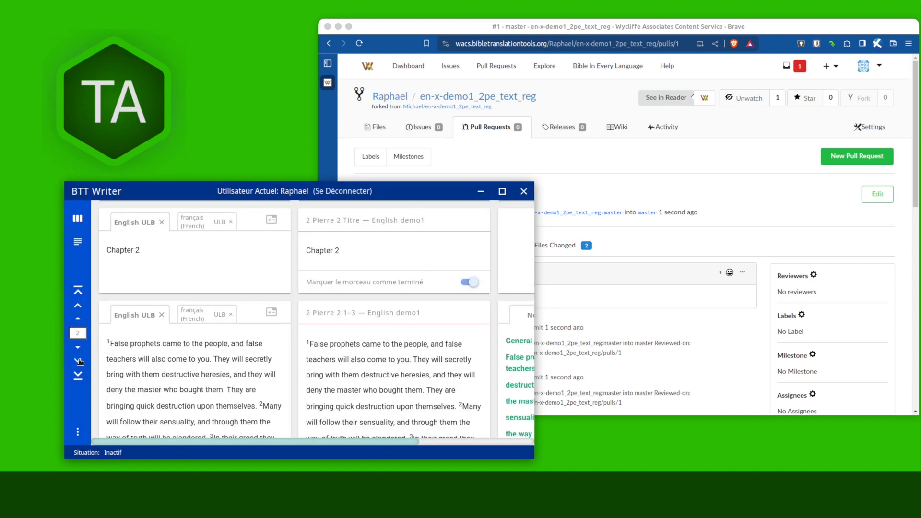
{"action": "scroll", "coordinate": [379, 350], "scroll_direction": "up", "scroll_amount": 1}
{"action": "scroll", "coordinate": [378, 350], "scroll_direction": "up", "scroll_amount": 5}
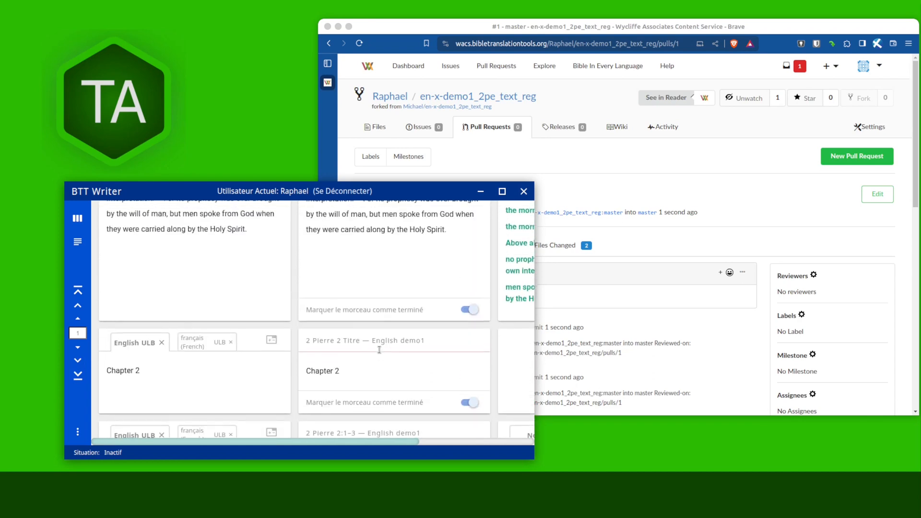
{"action": "scroll", "coordinate": [378, 349], "scroll_direction": "up", "scroll_amount": 1}
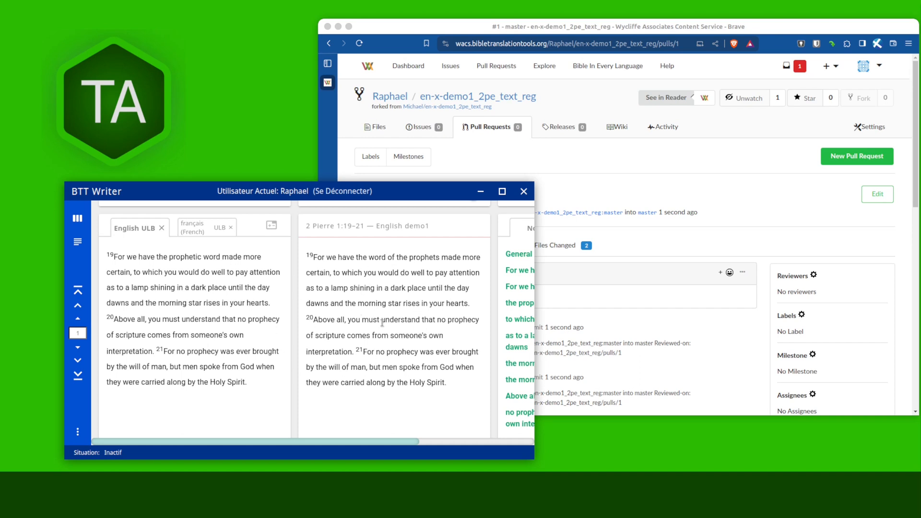
{"action": "scroll", "coordinate": [382, 322], "scroll_direction": "down", "scroll_amount": 10}
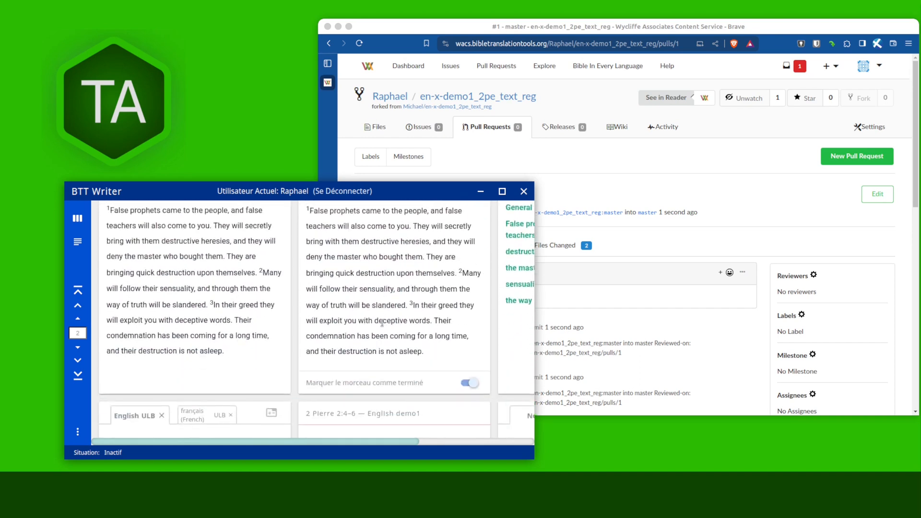
{"action": "scroll", "coordinate": [382, 322], "scroll_direction": "down", "scroll_amount": 1}
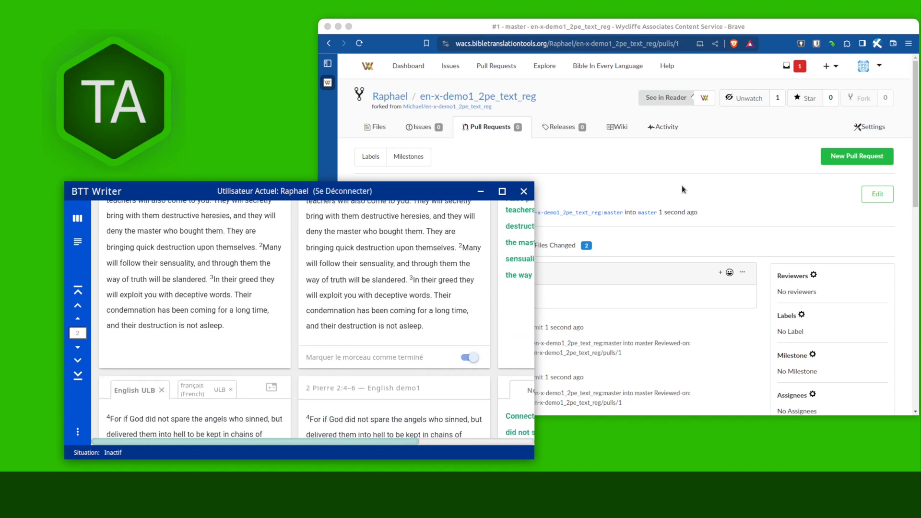
Return to WACS in the browser, open the original repository, and compare its master branch again with the fork's master as merge target.
{"action": "left_click", "coordinate": [747, 190]}
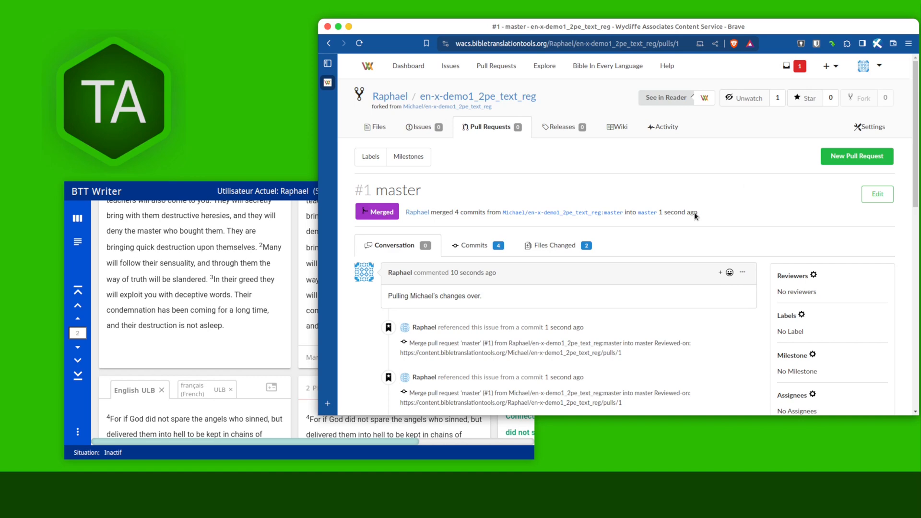
{"action": "left_click", "coordinate": [425, 106]}
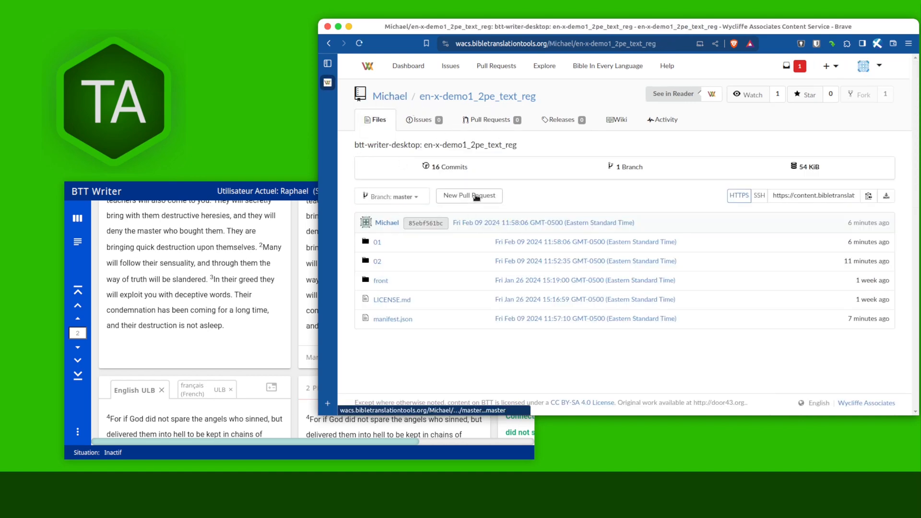
{"action": "left_click", "coordinate": [477, 197]}
{"action": "left_click", "coordinate": [453, 161]}
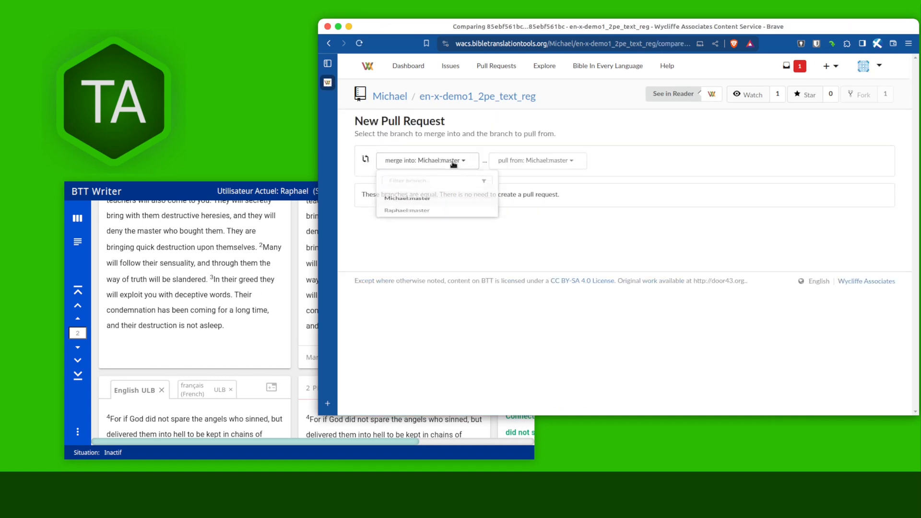
{"action": "left_click", "coordinate": [454, 228]}
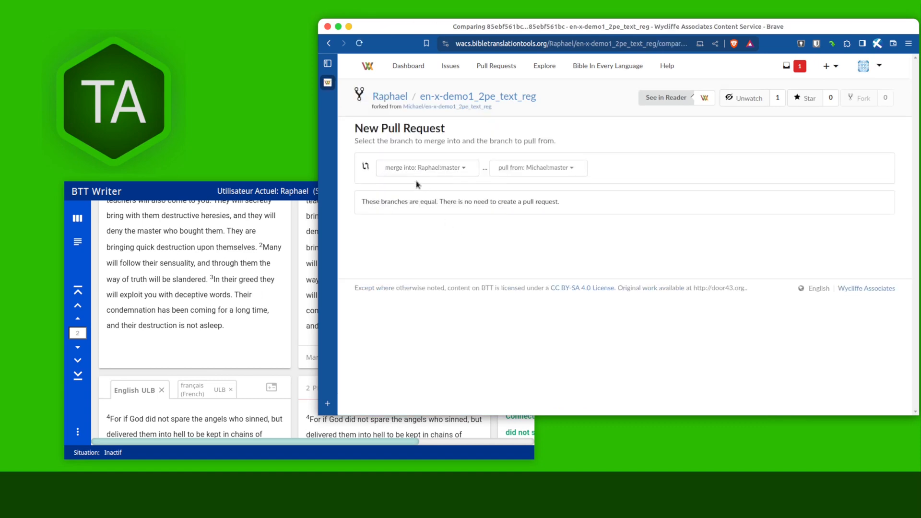